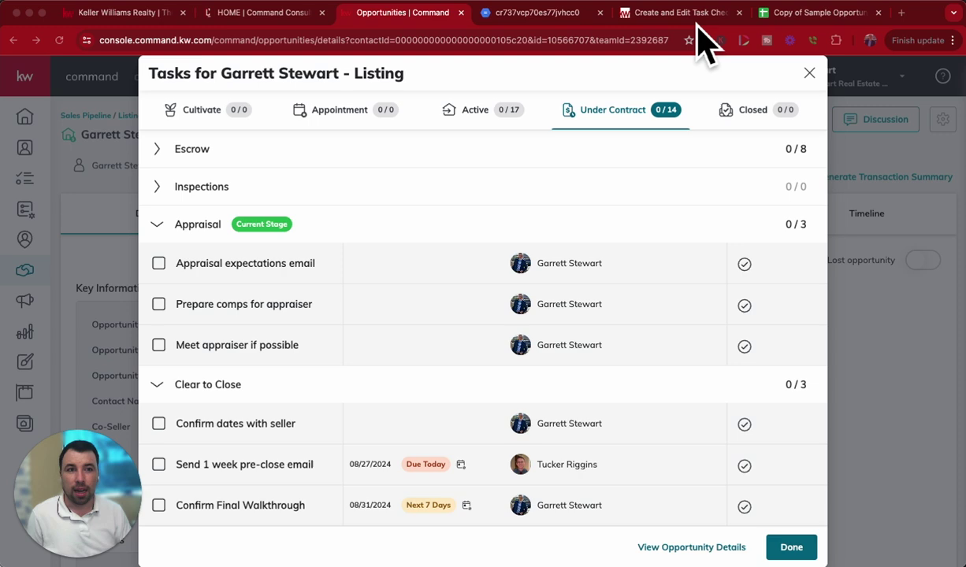
Step: Read the KW Answers article on creating and editing task checklist templates in Opportunities
click(666, 14)
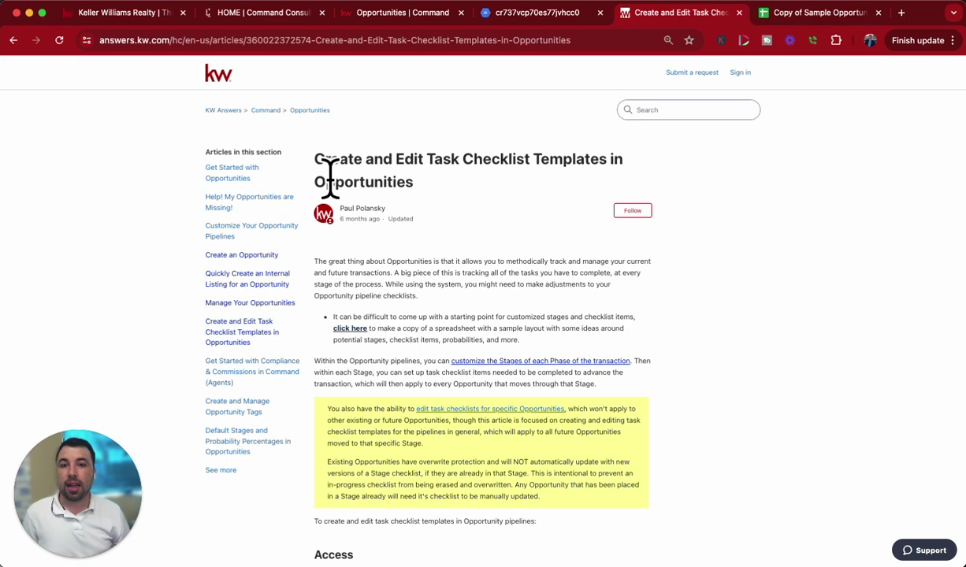
scroll(367, 280, down, 2)
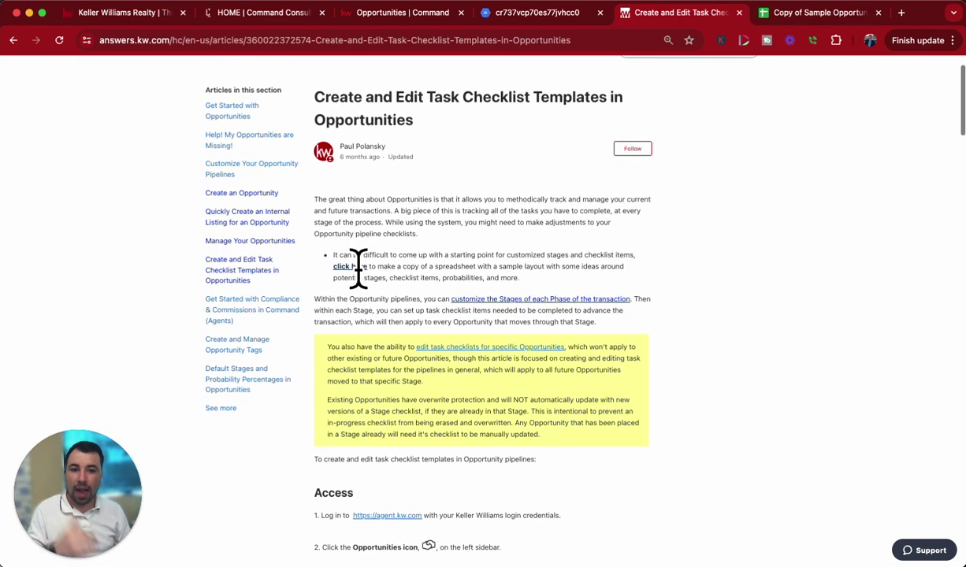
scroll(458, 227, down, 1)
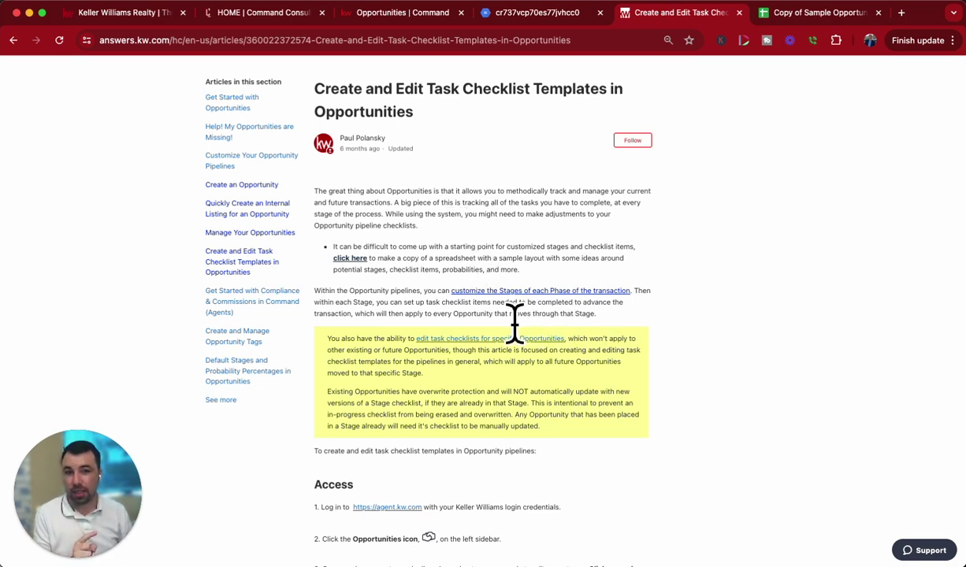
Step: Review the Listings sample checklist in Google Sheets, then return to the listing's Under Contract task list
click(824, 15)
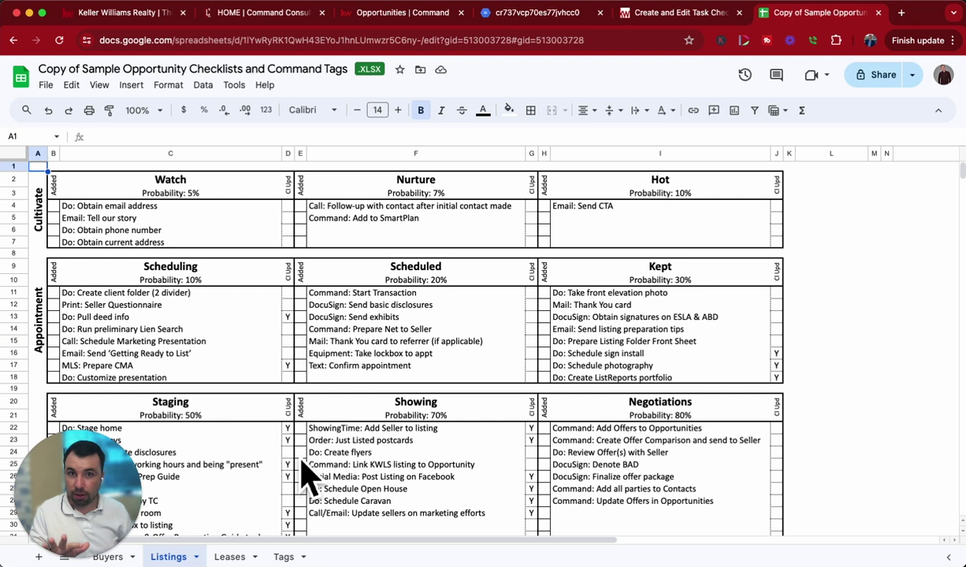
click(394, 15)
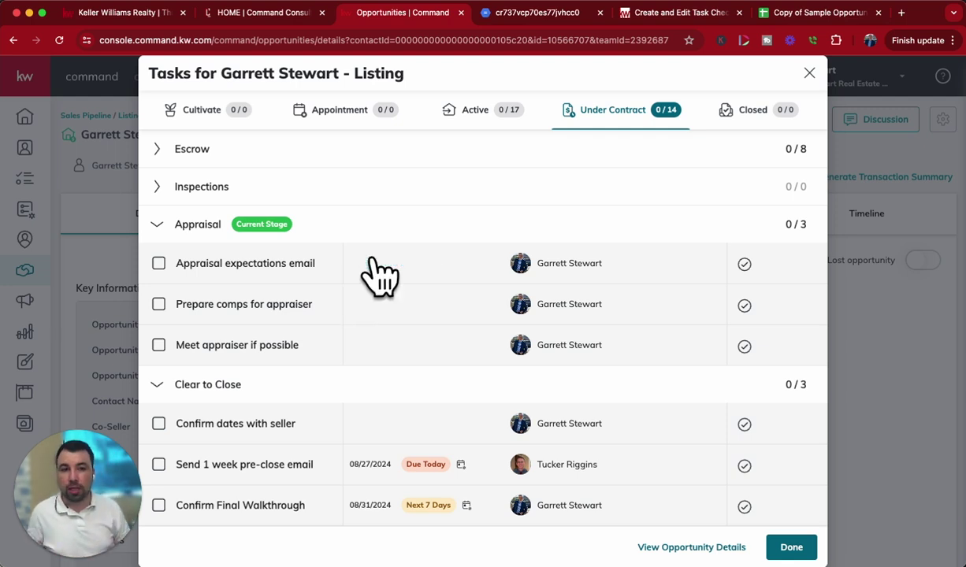
Step: Close the task list and scroll down to the listing's Key Dates section
click(809, 72)
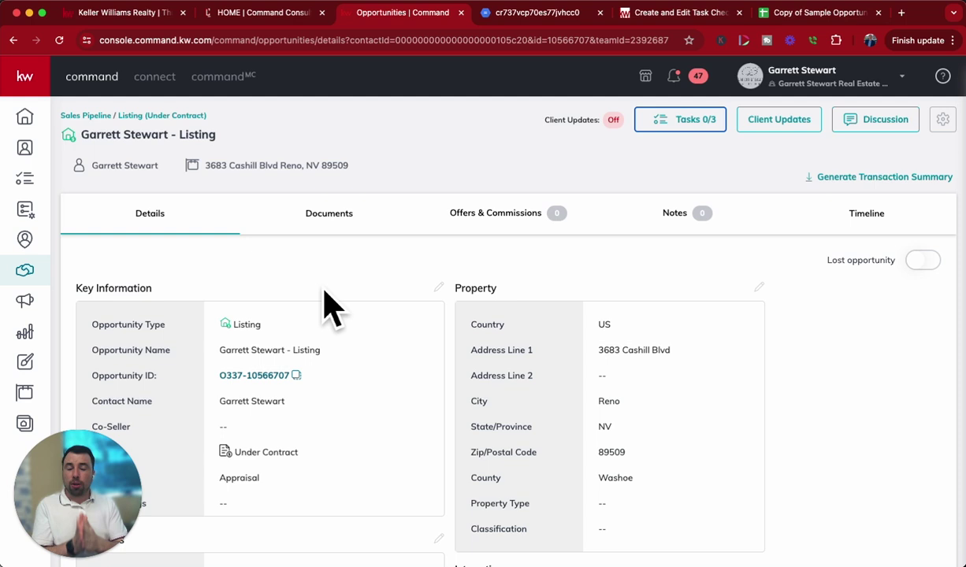
scroll(331, 307, down, 5)
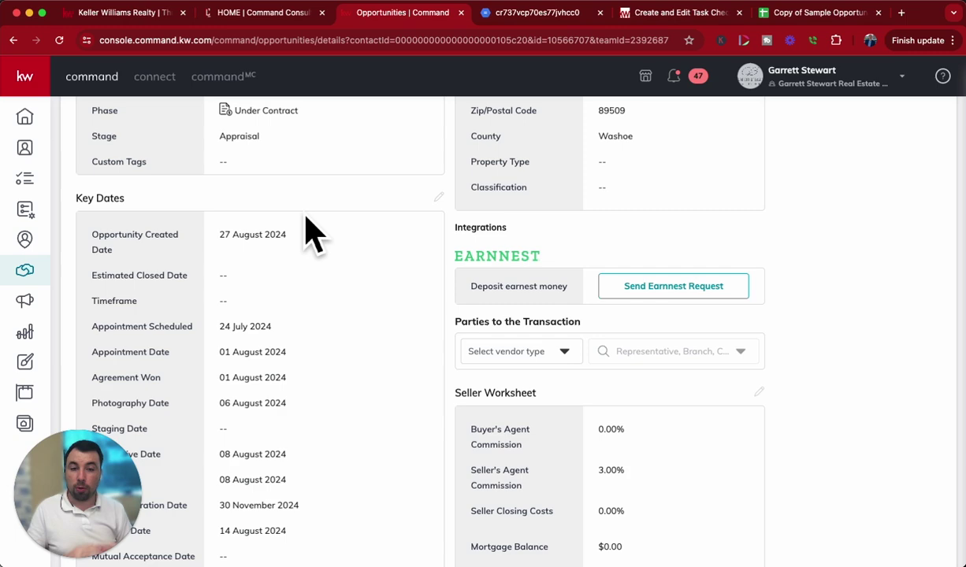
Step: Review the Transaction Summary PDF's Key Dates, including Closed Date 03 Sep 2024, and its 0/3 Opportunity Checklist
click(504, 13)
scroll(463, 334, down, 1)
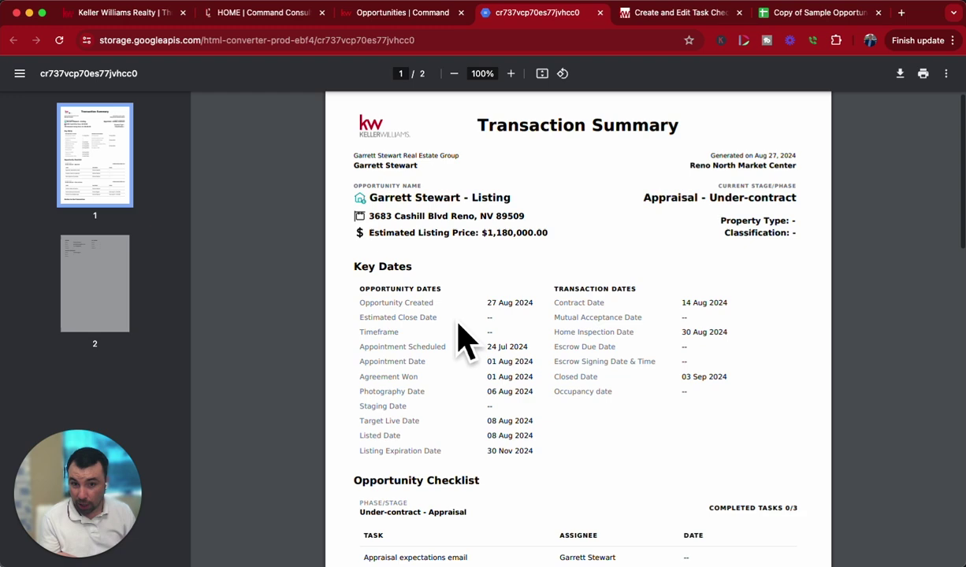
scroll(463, 339, down, 3)
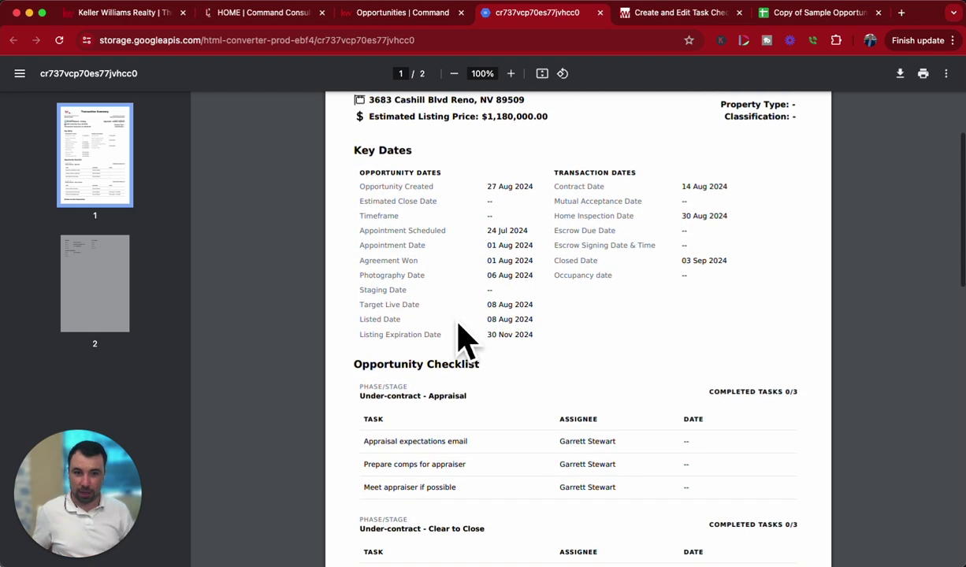
scroll(461, 334, down, 2)
scroll(460, 334, up, 3)
scroll(460, 334, down, 2)
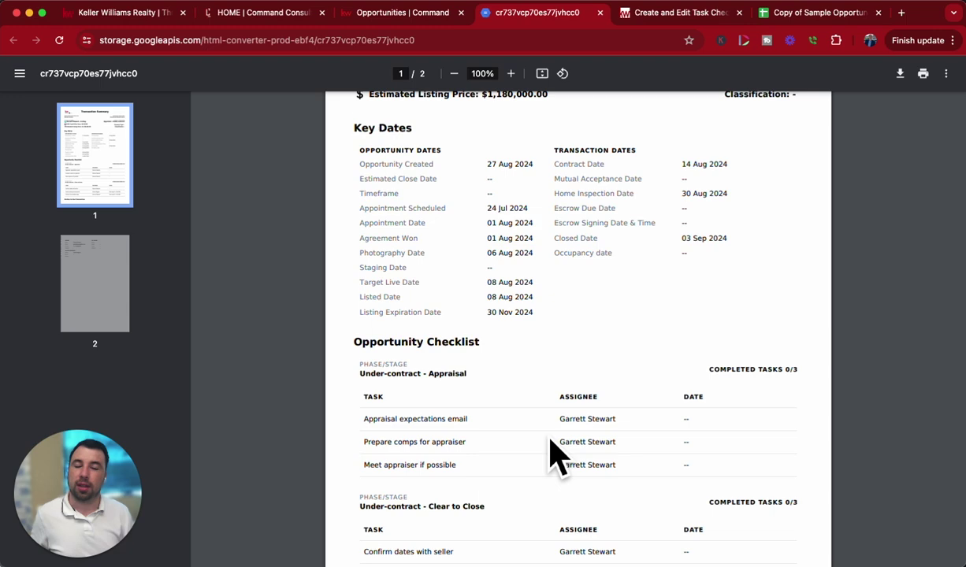
scroll(556, 455, down, 3)
scroll(445, 429, up, 8)
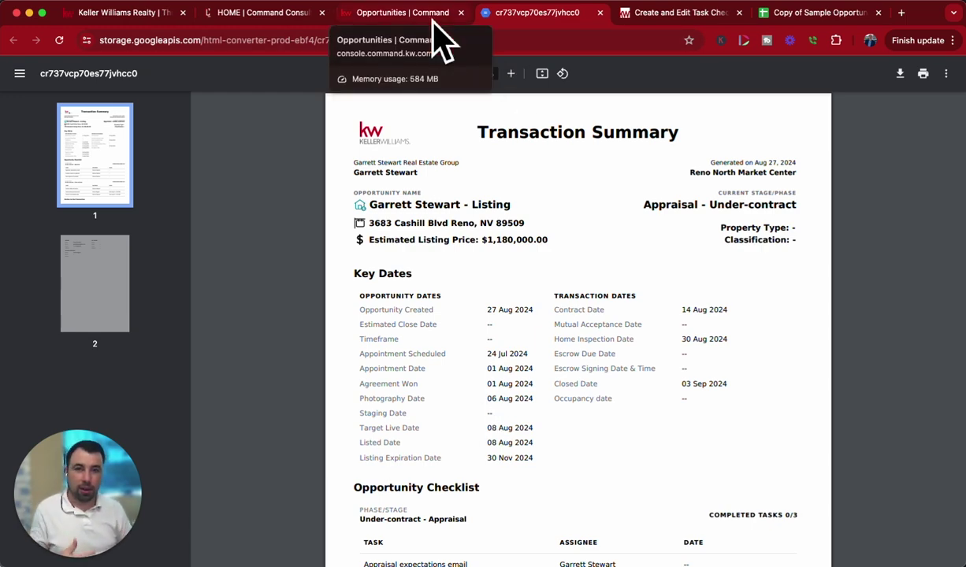
Step: Go back to the listing's opportunity Details page in Command and scroll to its top
click(403, 13)
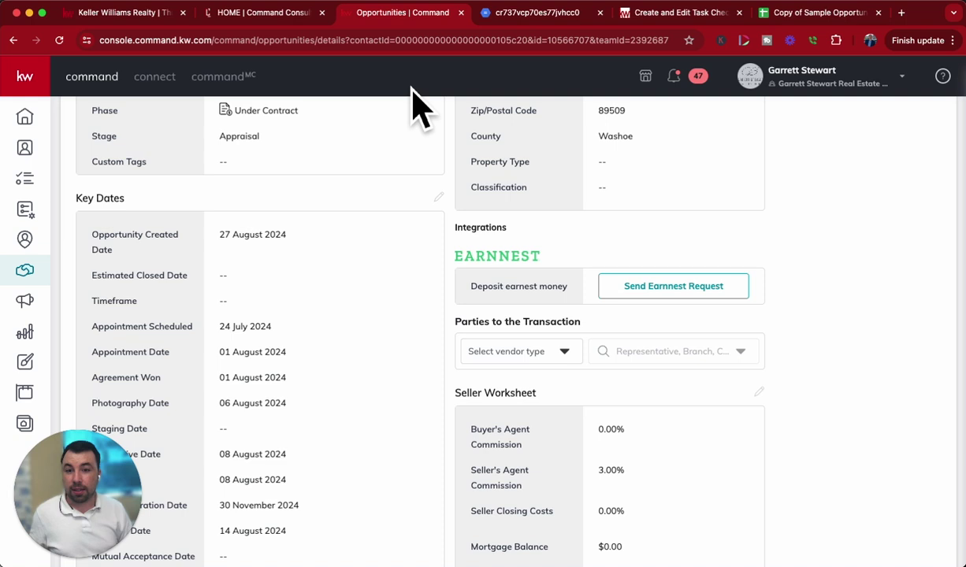
scroll(366, 209, up, 5)
scroll(366, 209, up, 2)
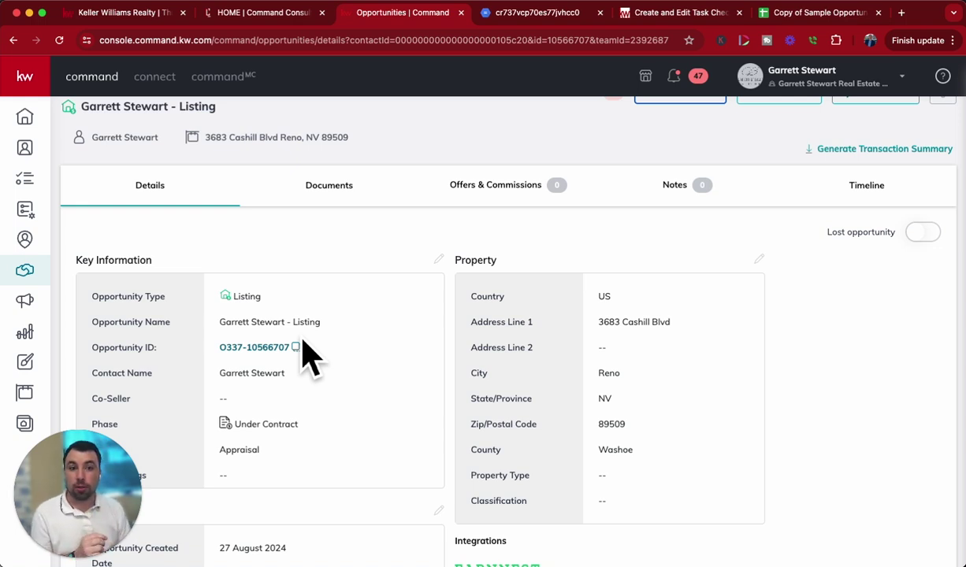
scroll(303, 344, down, 5)
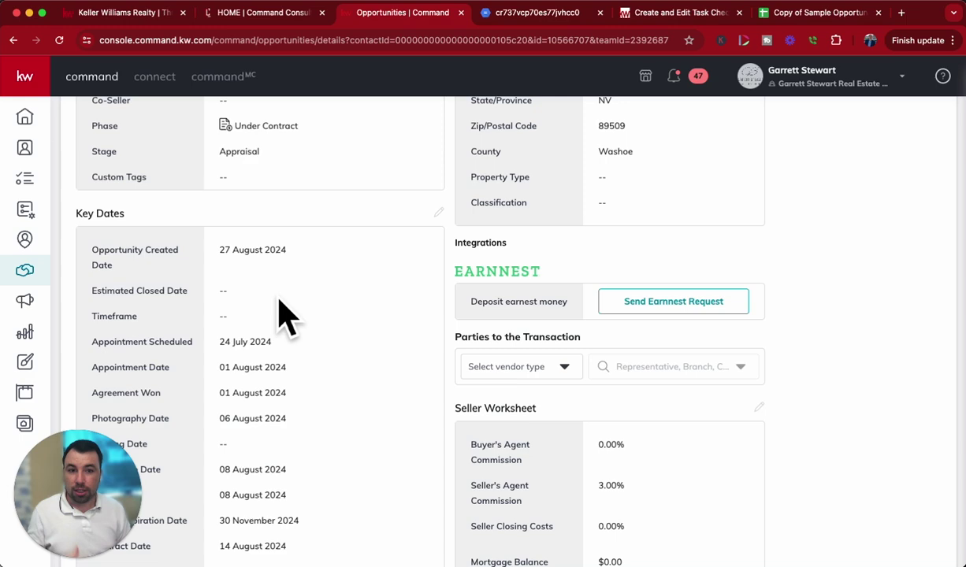
scroll(281, 313, up, 5)
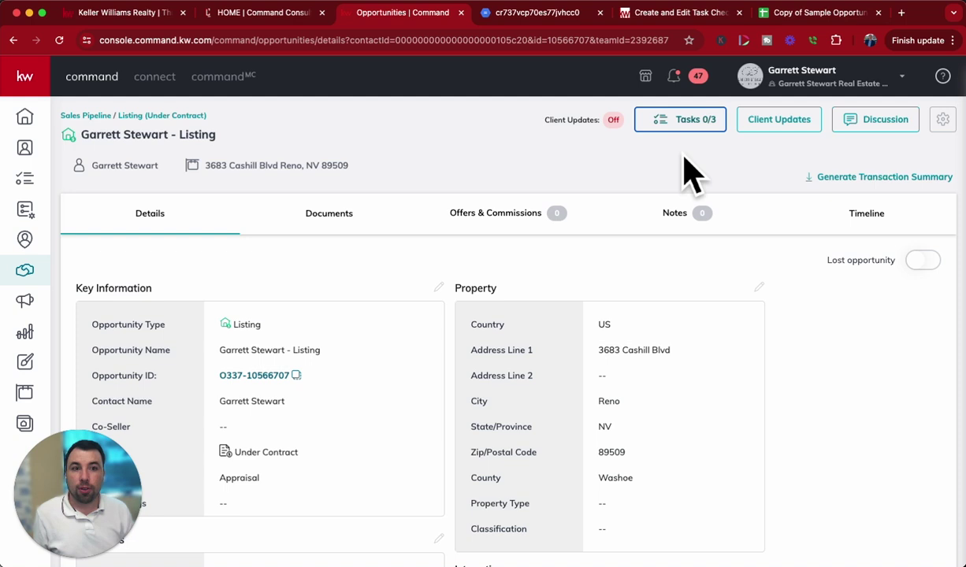
Step: Open the listing's tasks, collapse Escrow, and bring up the Confirm dates with seller options menu
click(720, 130)
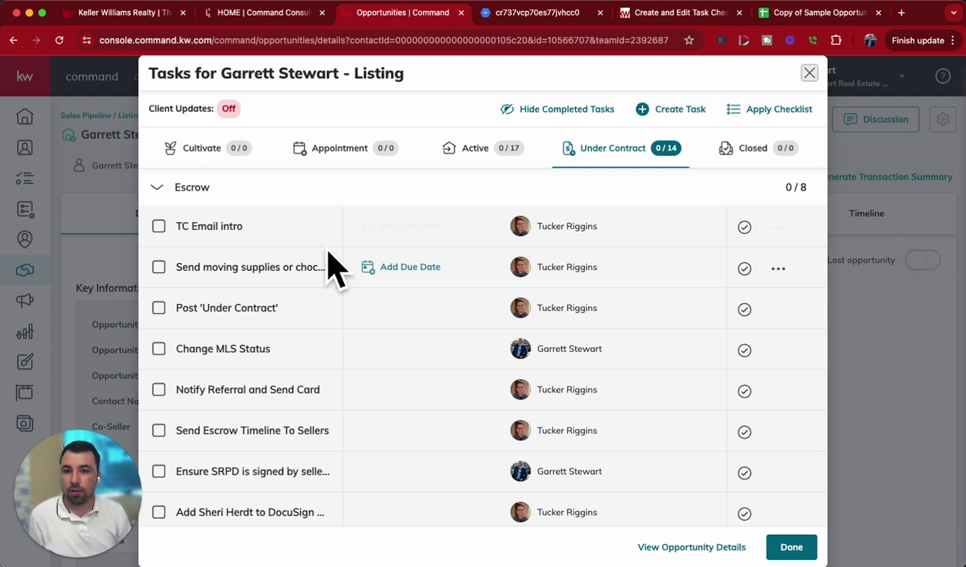
click(186, 189)
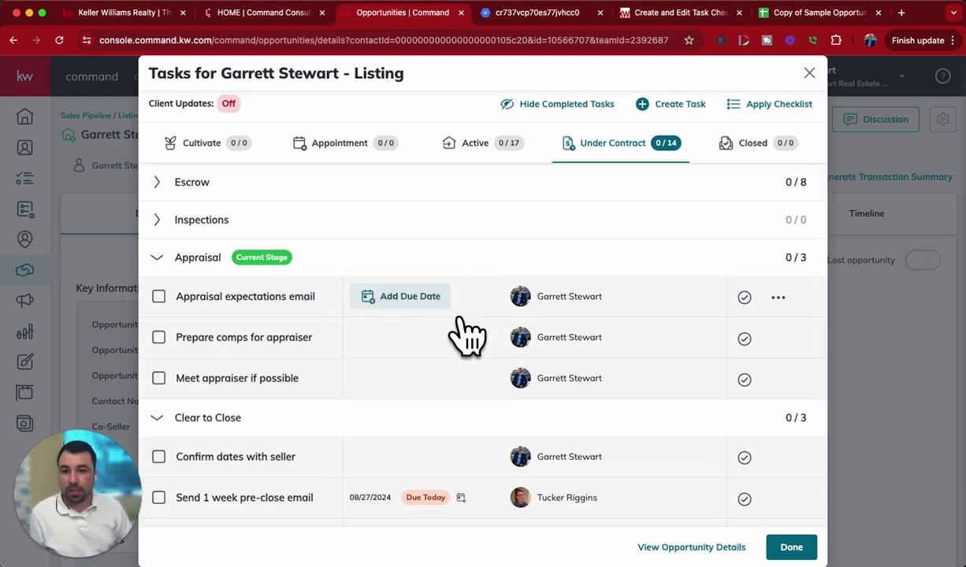
scroll(466, 335, down, 1)
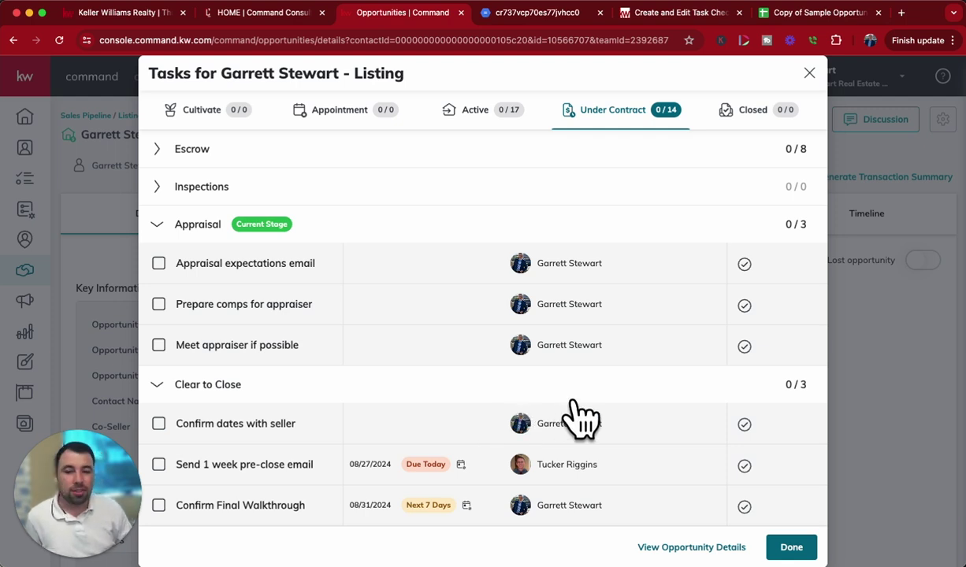
mouse_move(674, 427)
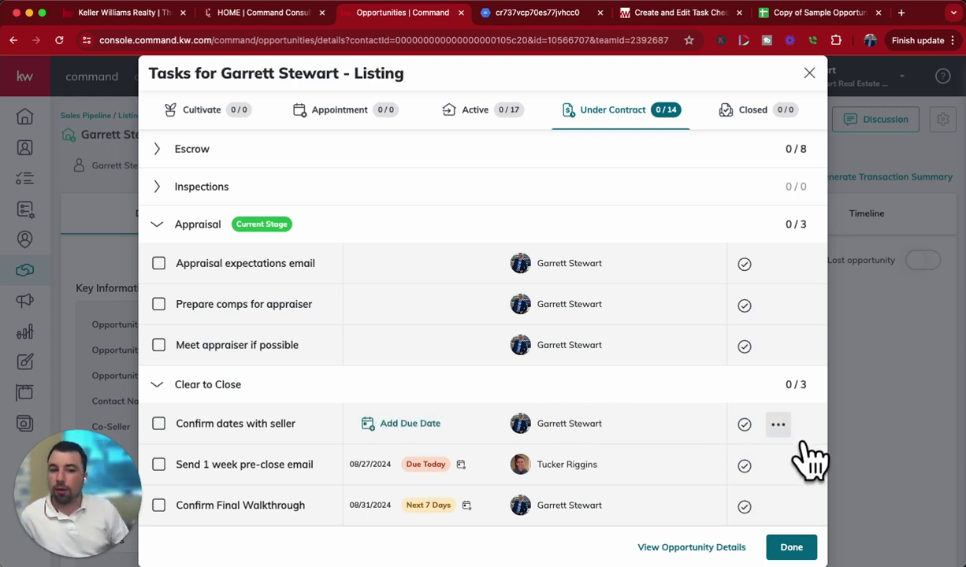
click(779, 426)
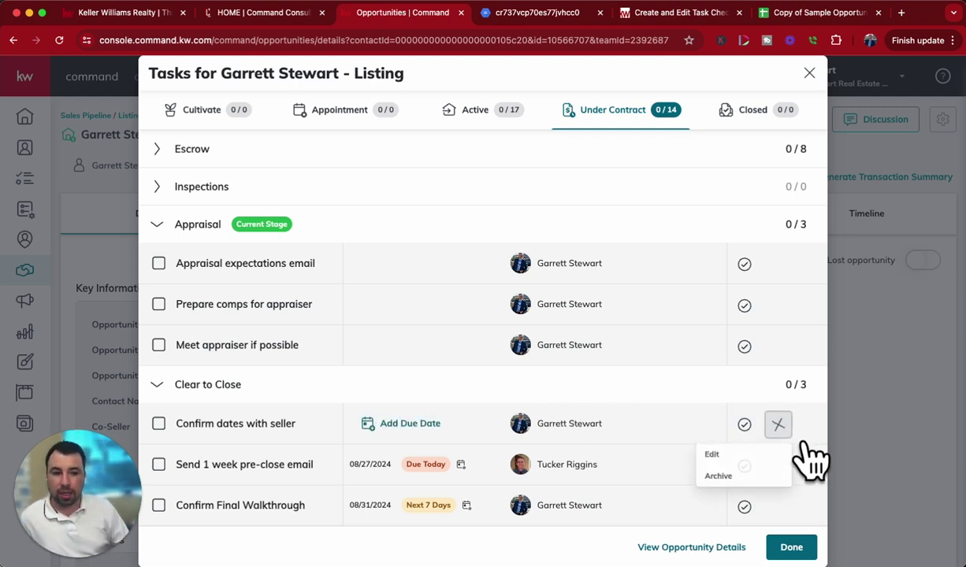
Step: Edit Confirm dates with seller to use a relative due date of 5 days before
click(752, 457)
scroll(442, 370, down, 5)
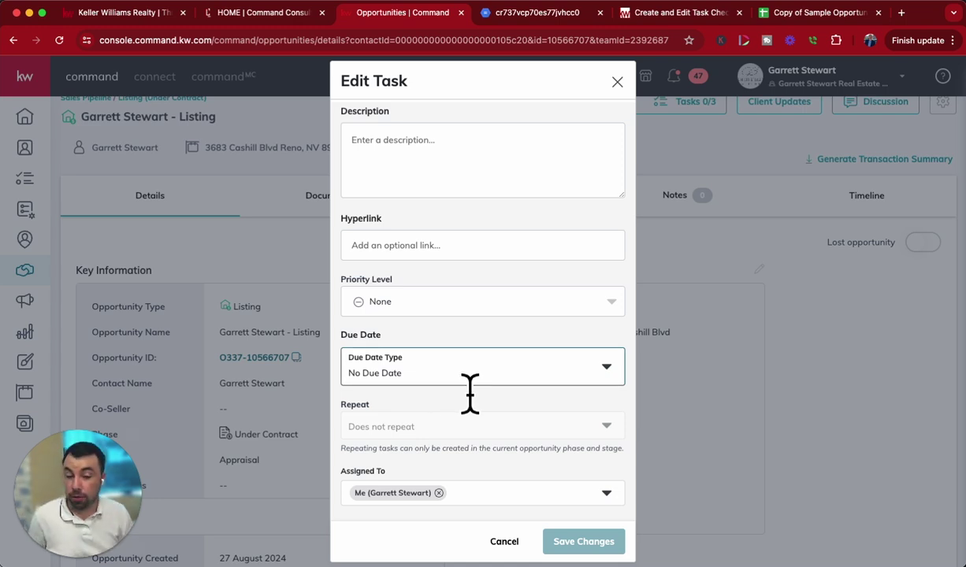
click(469, 393)
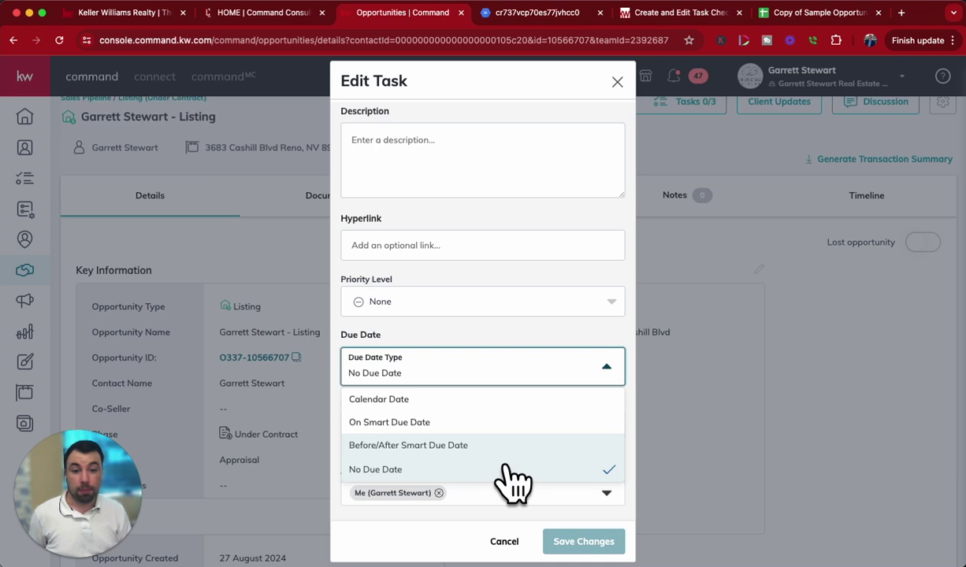
click(451, 447)
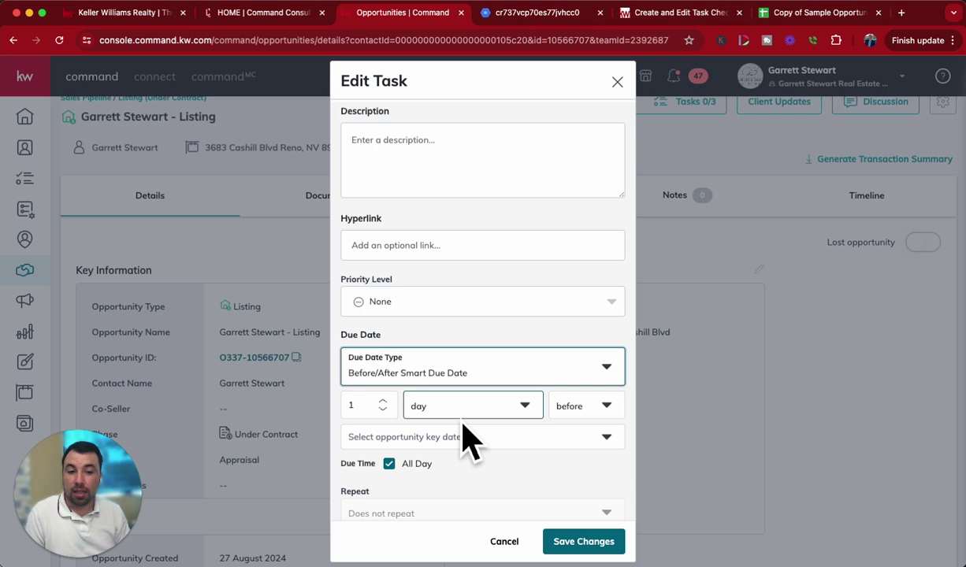
click(383, 401)
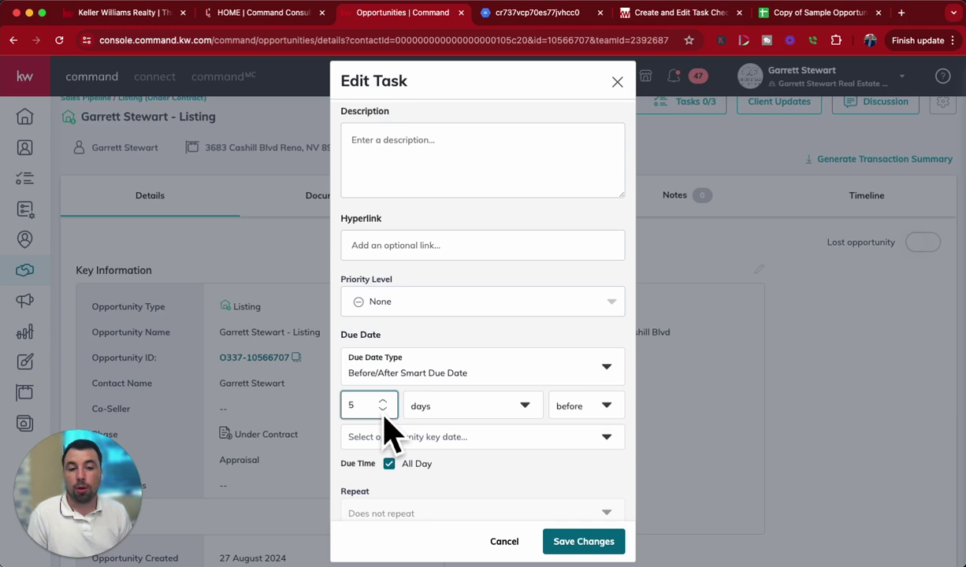
click(540, 418)
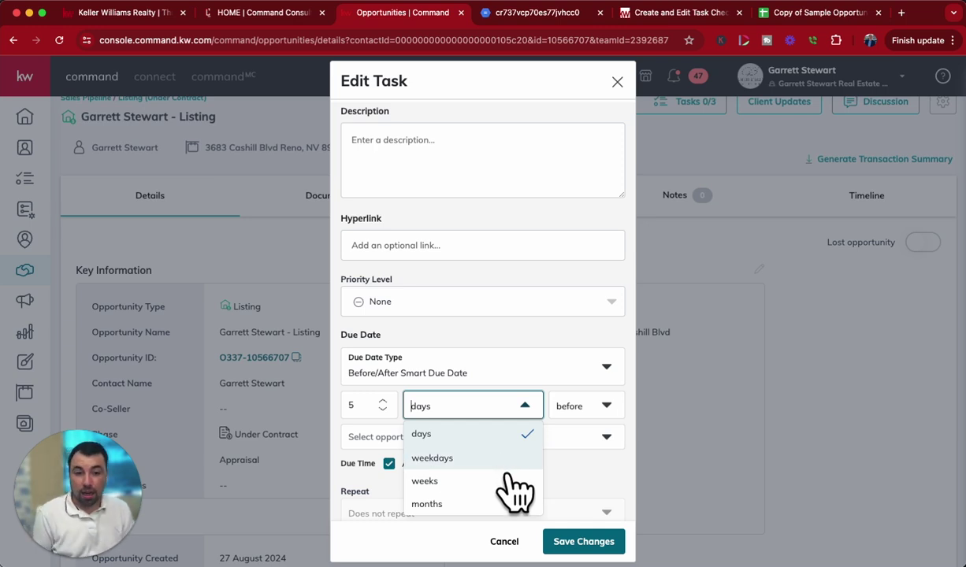
click(564, 441)
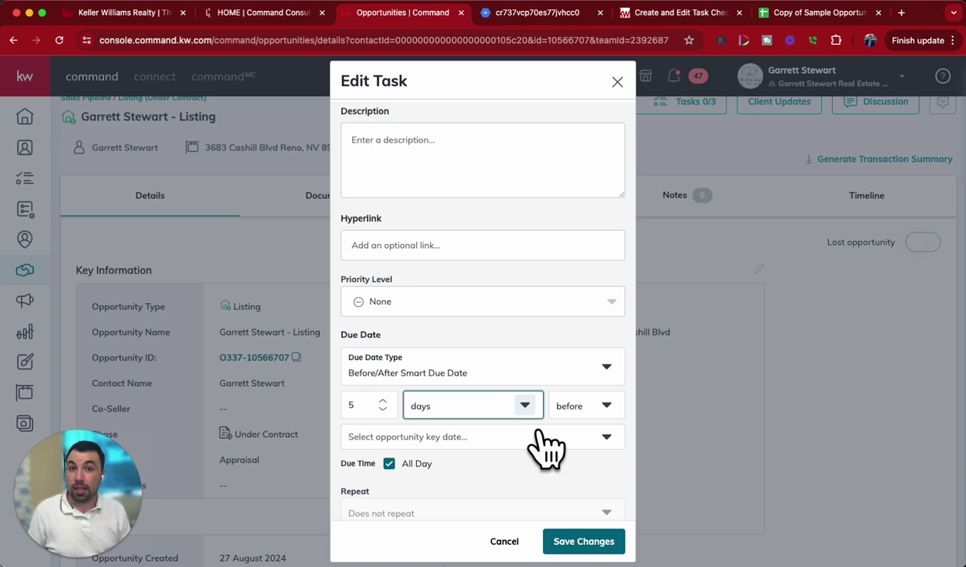
Step: Count the due date from Closed Date and save it as 08/29/2024
click(539, 437)
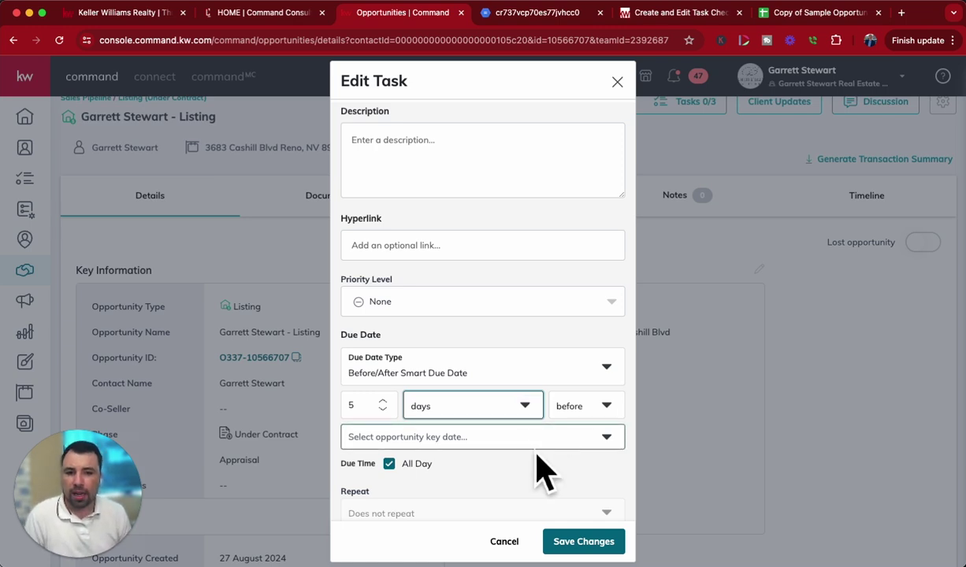
click(527, 442)
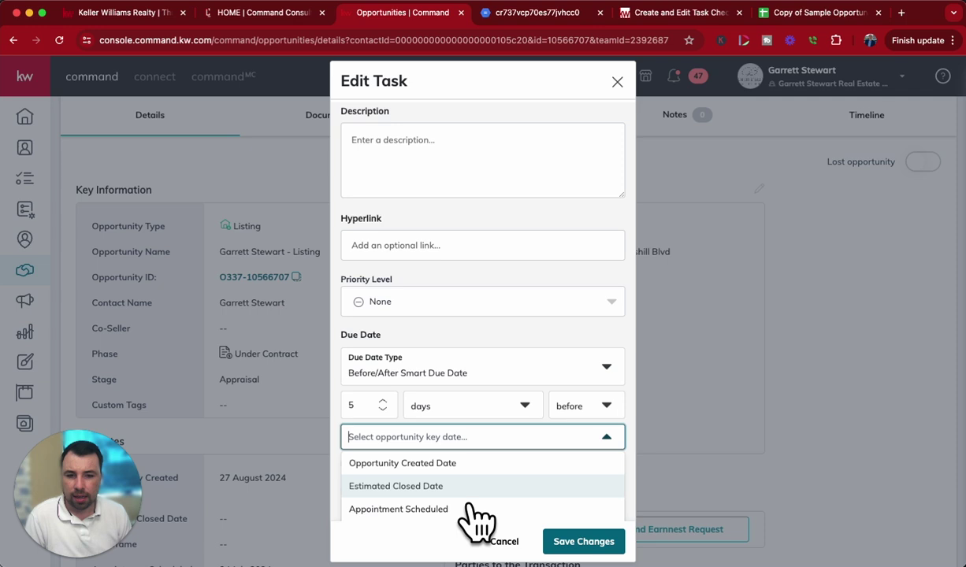
scroll(473, 518, down, 1)
scroll(453, 501, down, 5)
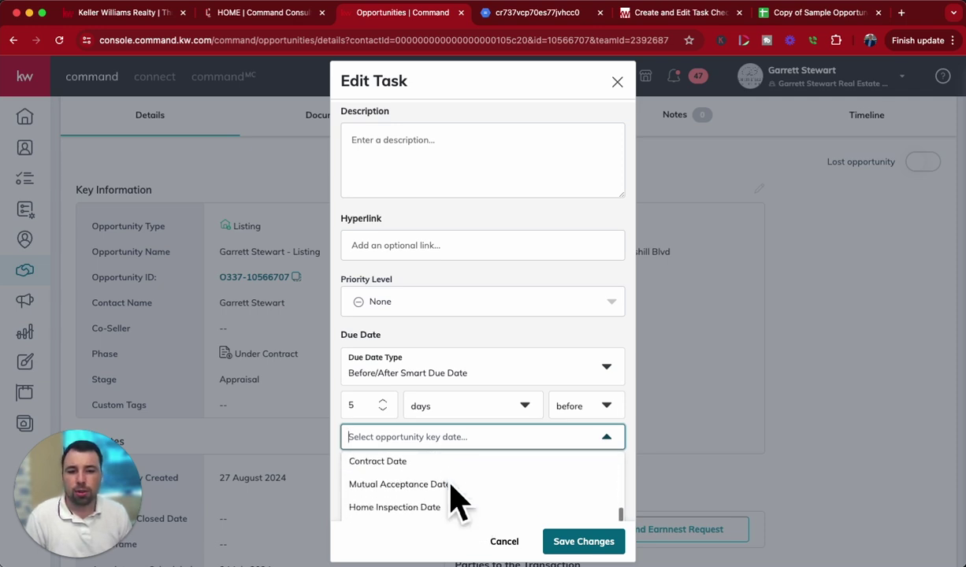
scroll(465, 504, down, 3)
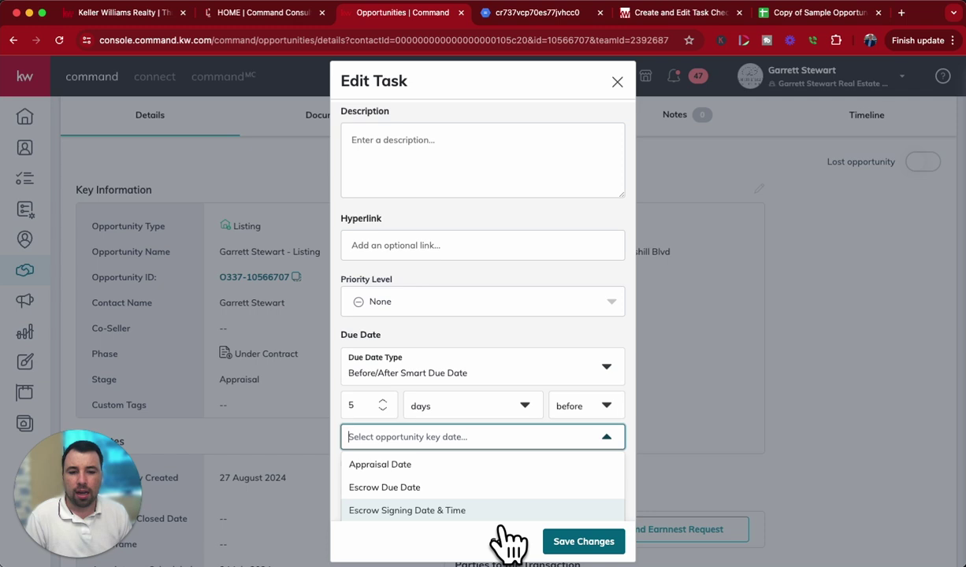
scroll(441, 512, down, 5)
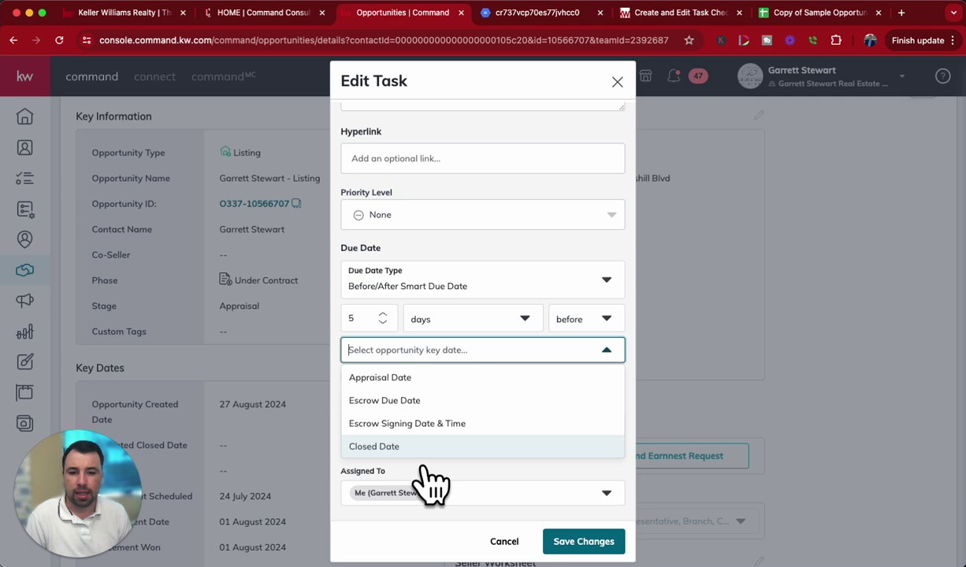
click(409, 447)
scroll(507, 461, up, 2)
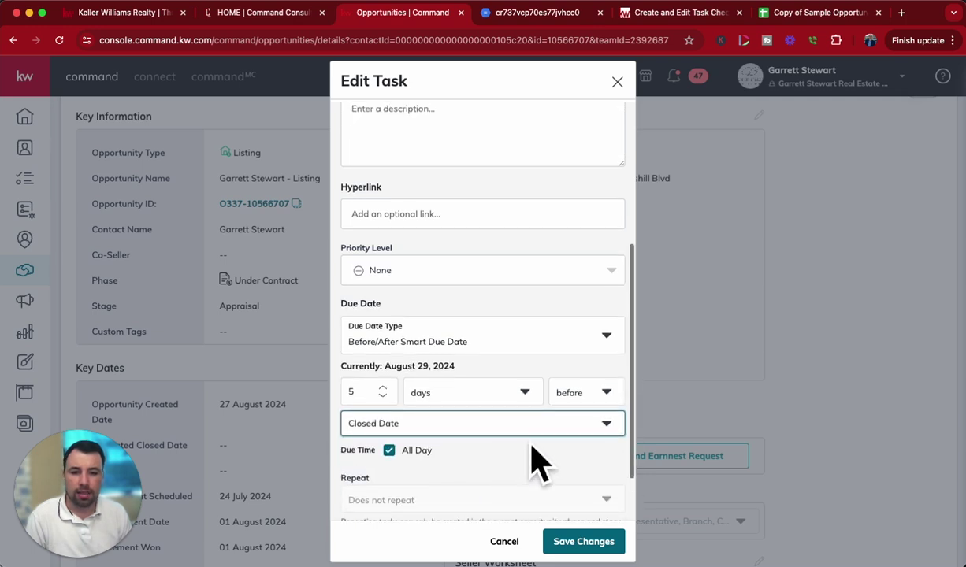
scroll(482, 461, up, 1)
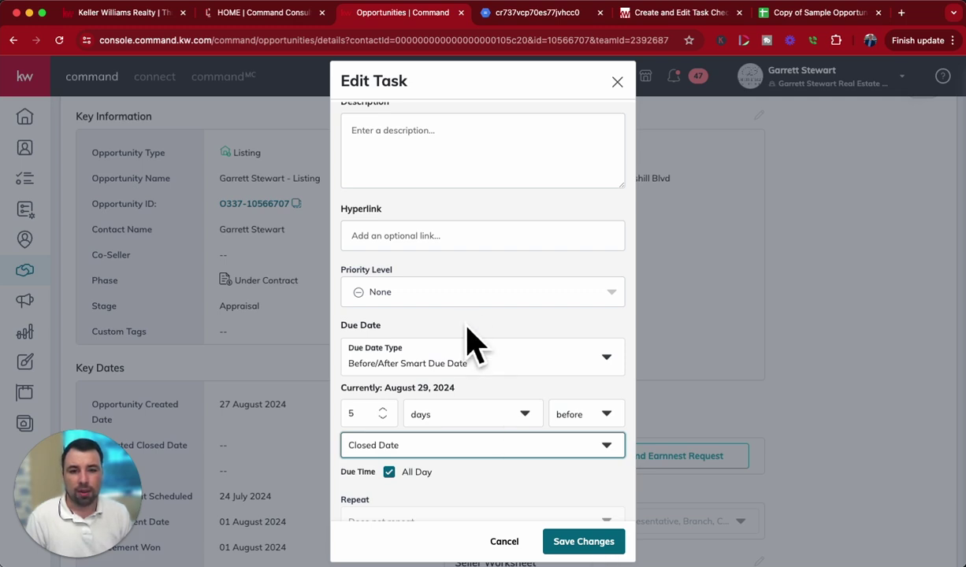
scroll(461, 353, down, 3)
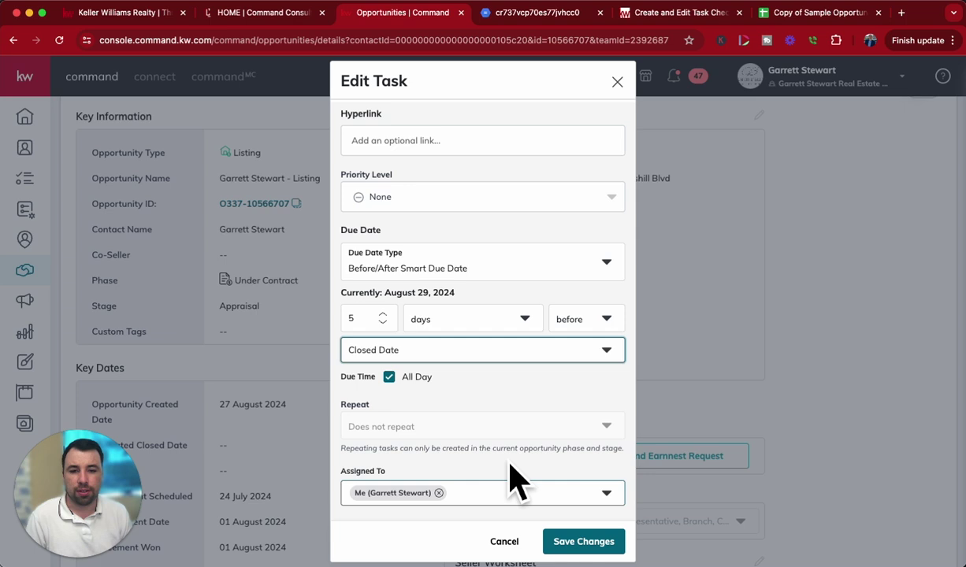
scroll(470, 431, up, 3)
scroll(466, 384, up, 5)
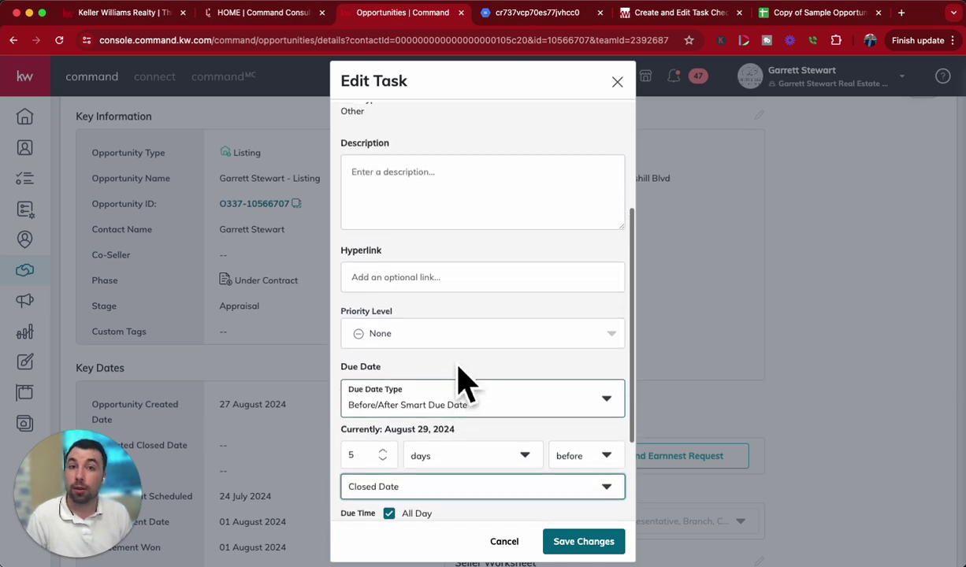
click(581, 542)
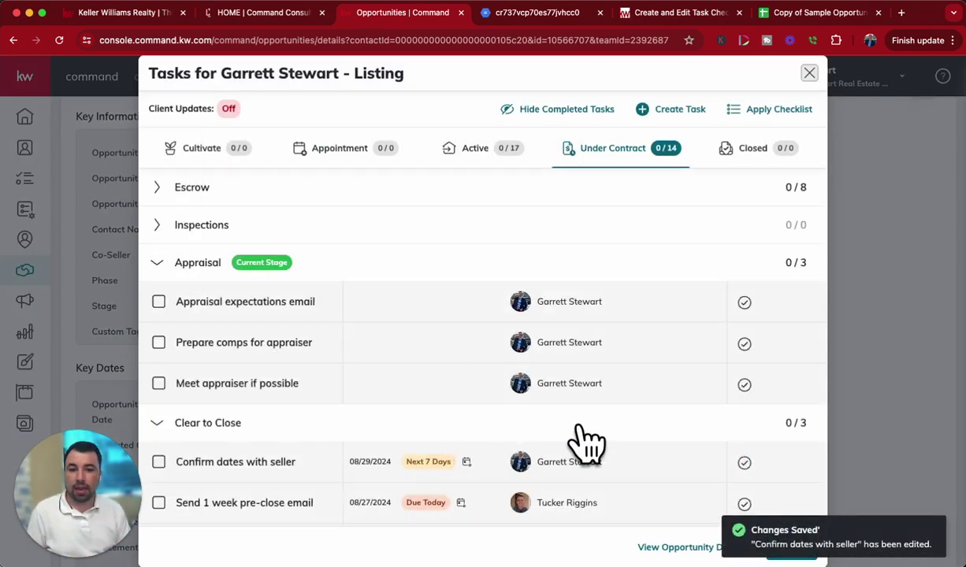
Step: Close the task list and scroll back to the top of the listing's Details page
scroll(526, 462, down, 2)
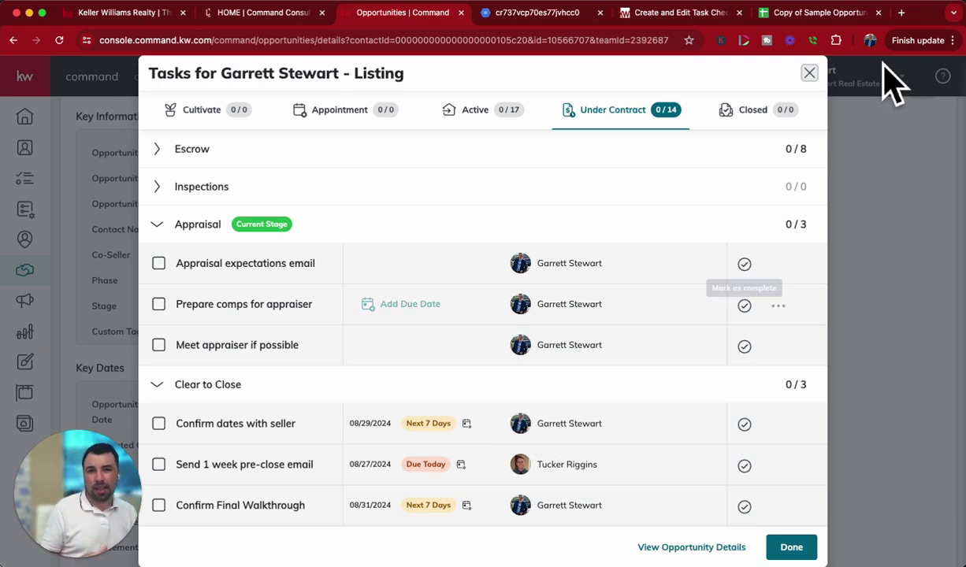
click(809, 72)
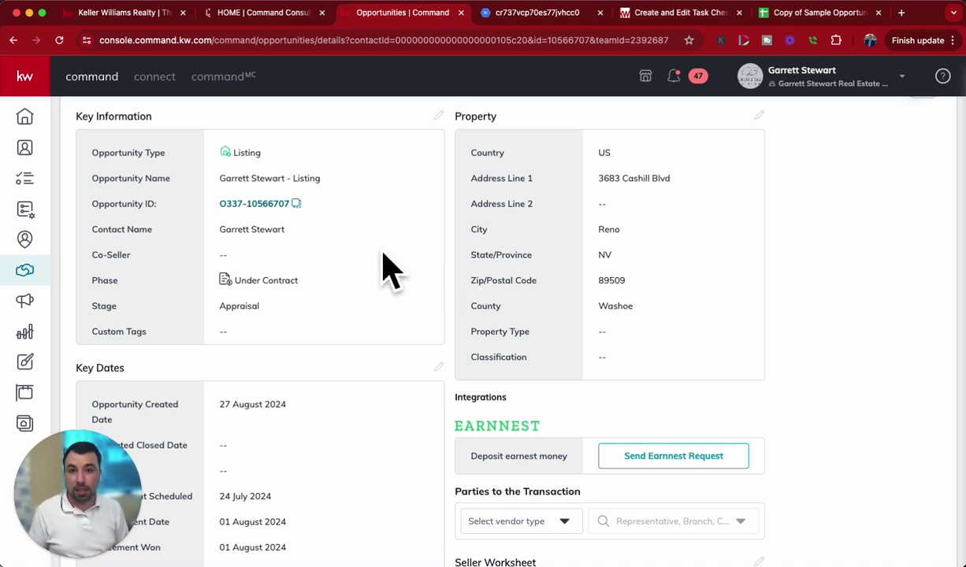
scroll(378, 299, up, 4)
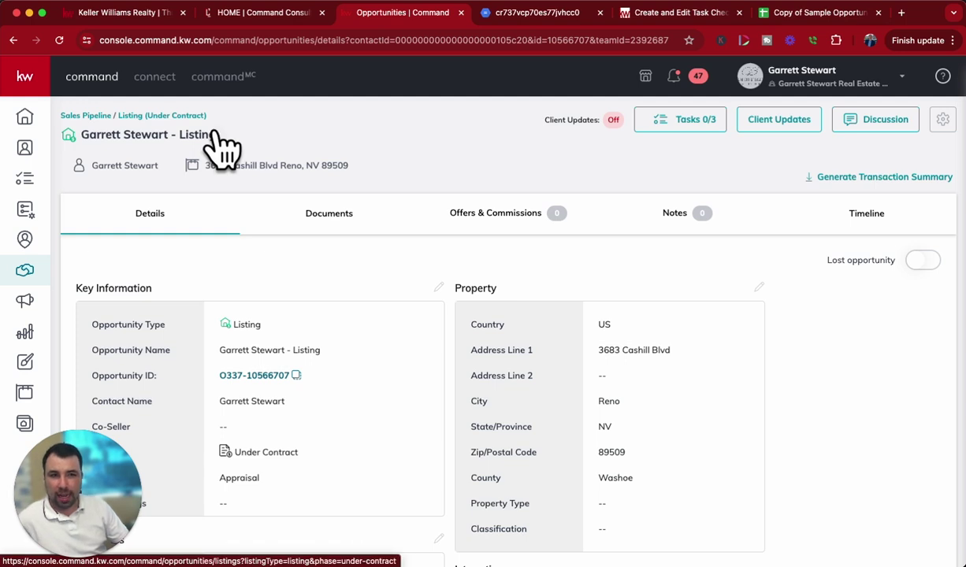
Step: Go to Listing (Under Contract), open Stages & Checklists, and open the Clear to Close checklist
click(206, 132)
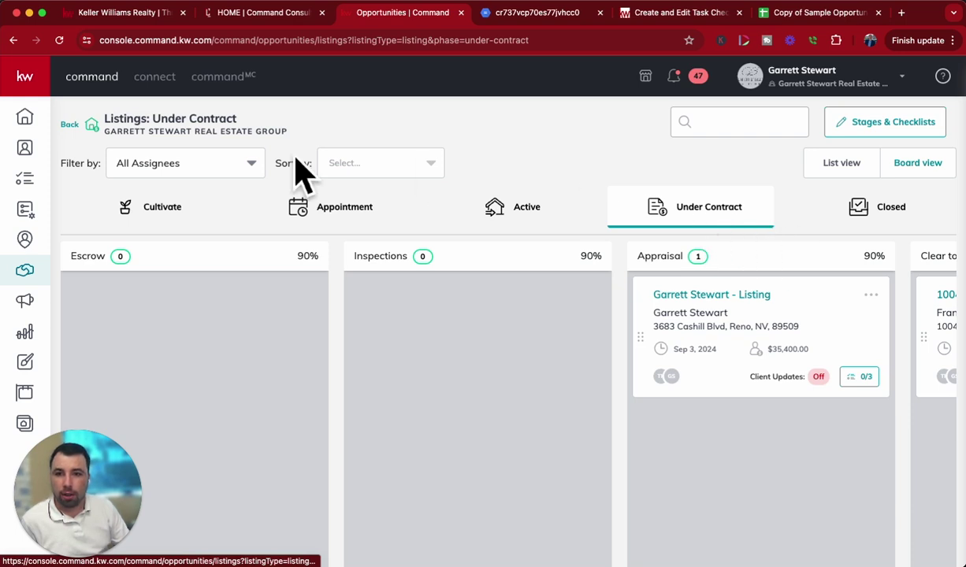
click(898, 123)
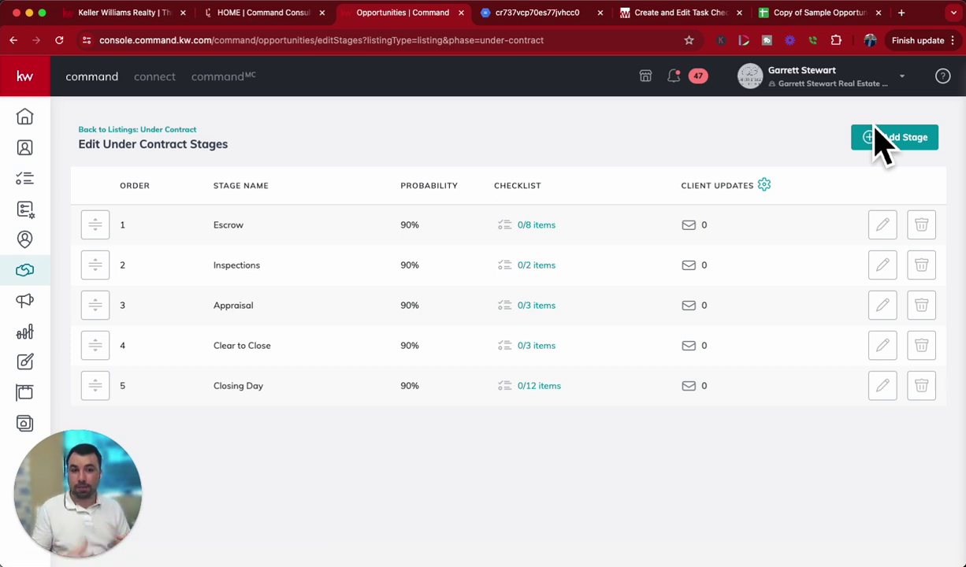
click(559, 362)
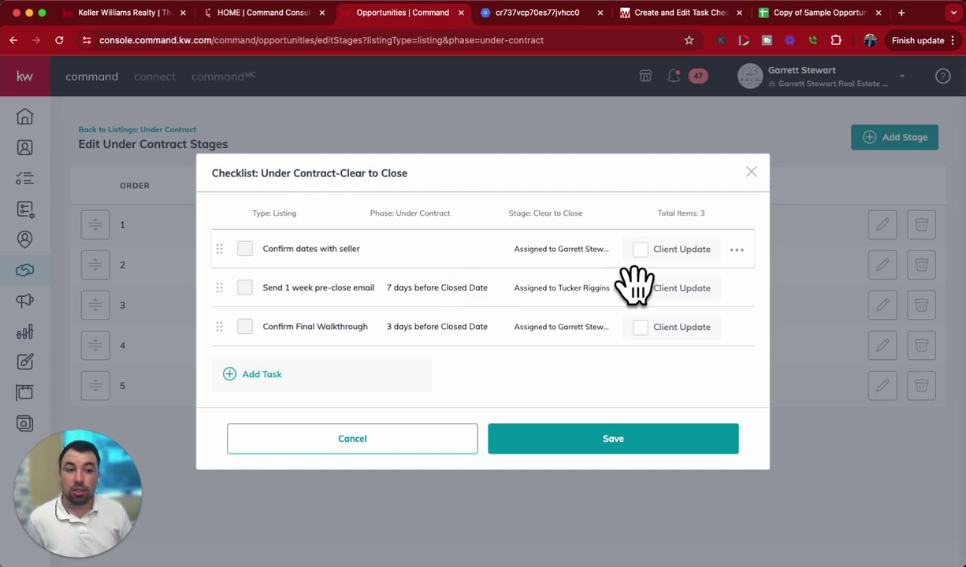
Step: Edit the template's Confirm dates with seller task to a Before/After Smart Due Date, 5 days before
click(737, 250)
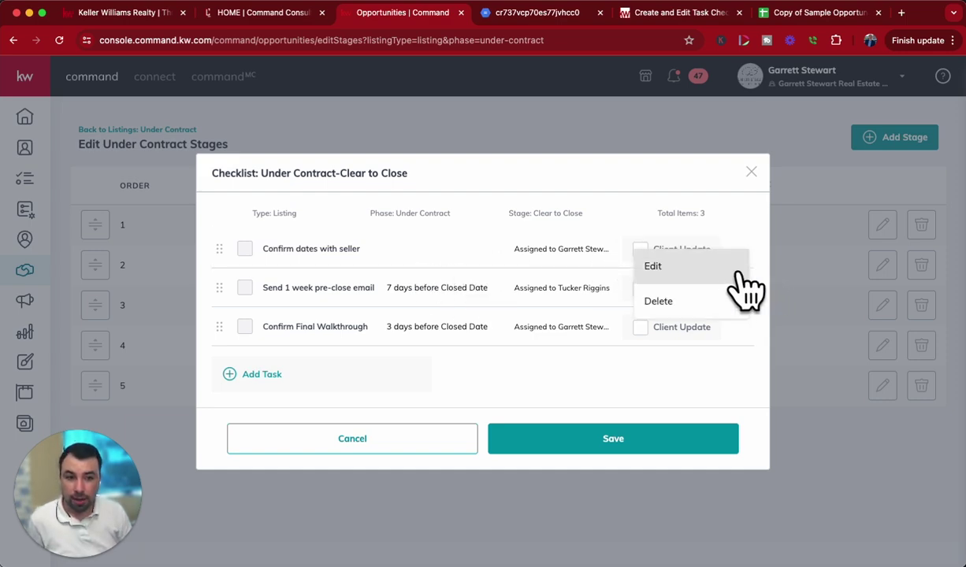
click(739, 270)
scroll(378, 334, down, 3)
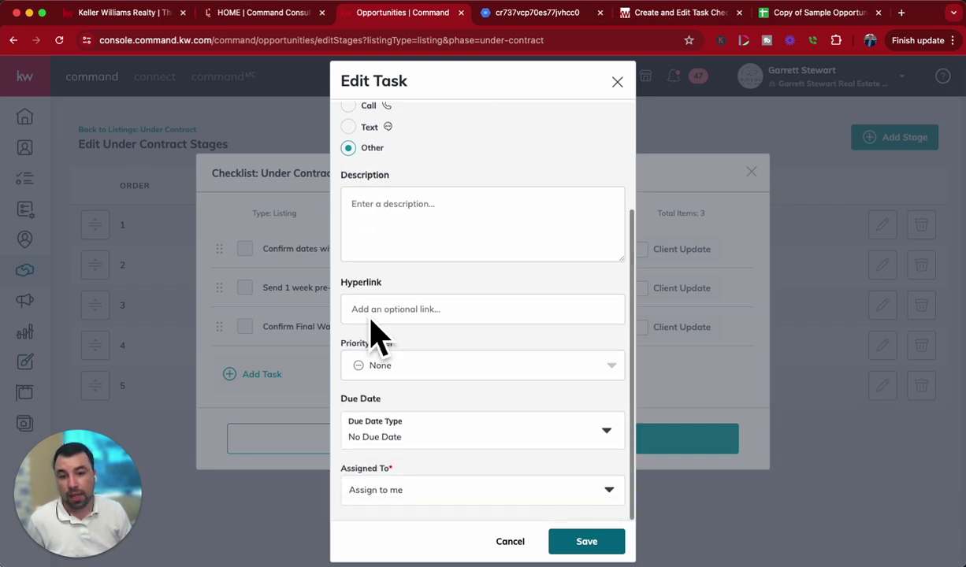
click(433, 446)
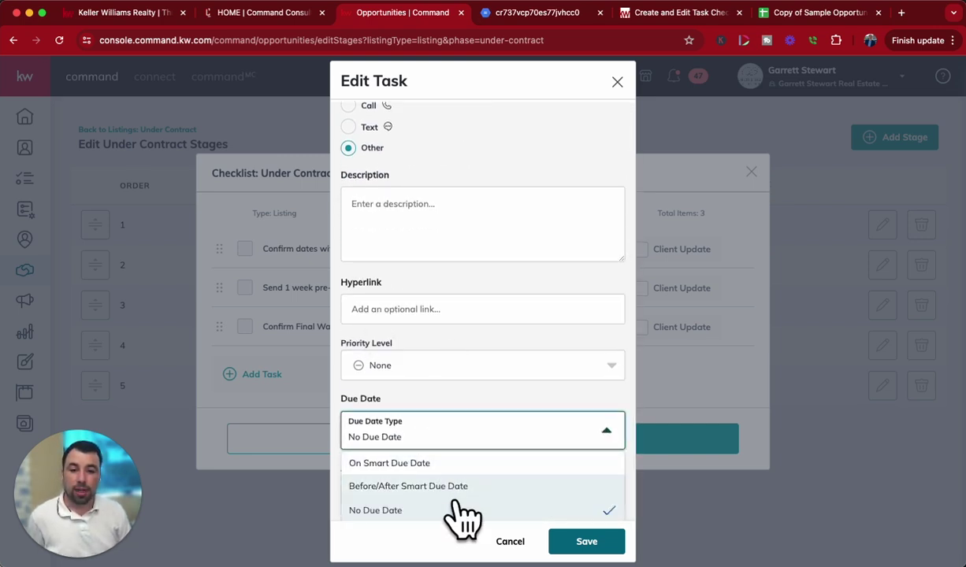
click(456, 490)
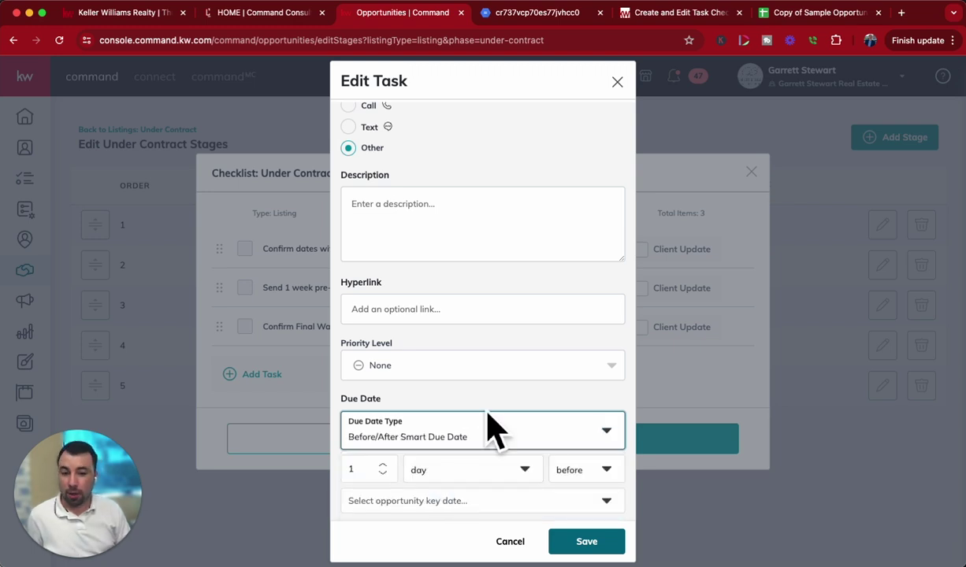
scroll(489, 430, down, 1)
click(383, 453)
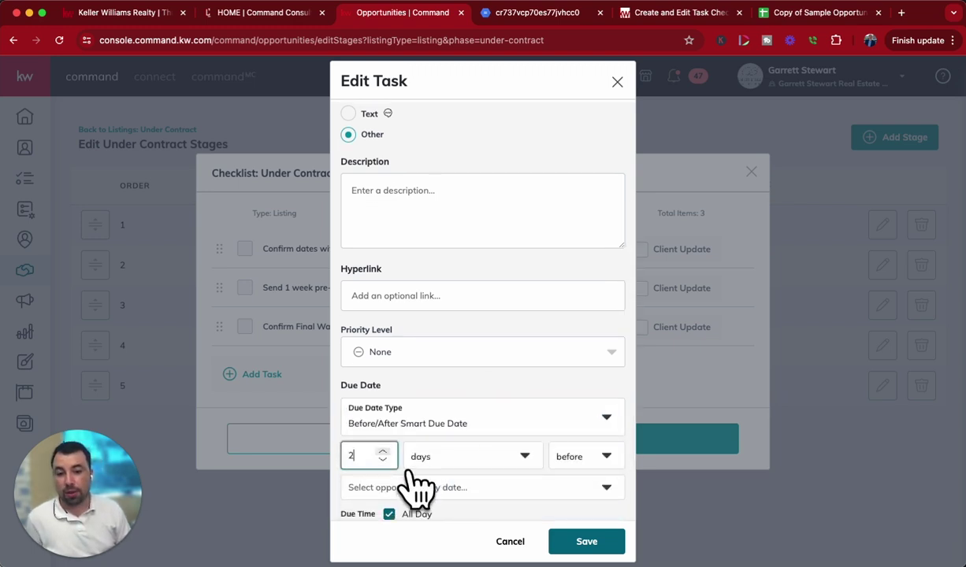
Step: Base the template task's due date on Closed Date and save it
scroll(504, 473, down, 2)
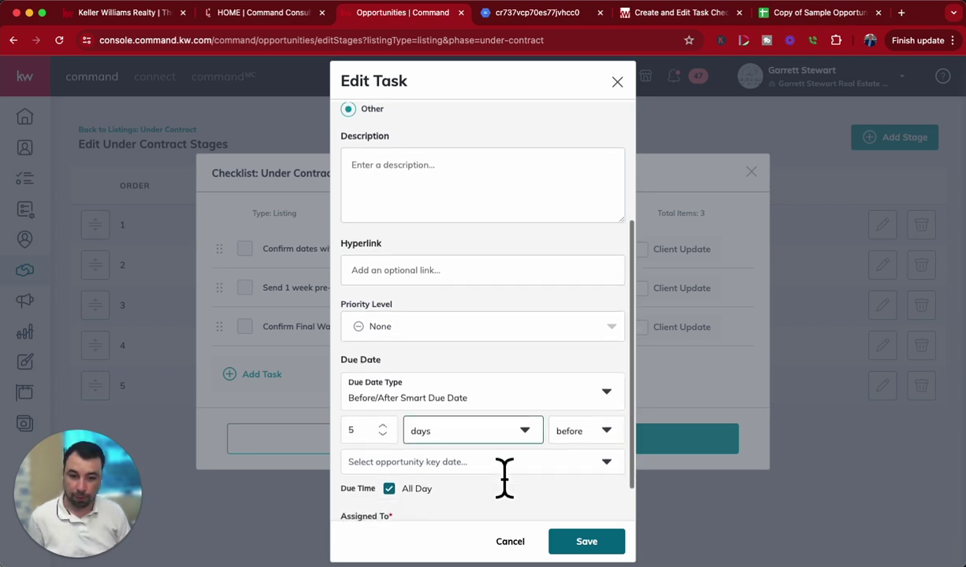
click(503, 465)
scroll(531, 402, down, 3)
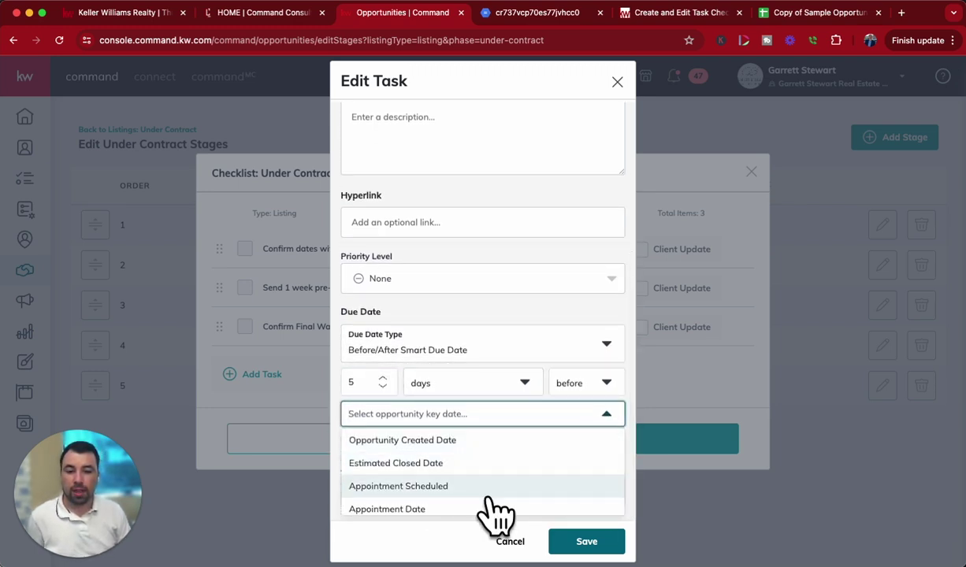
scroll(495, 516, down, 6)
click(459, 504)
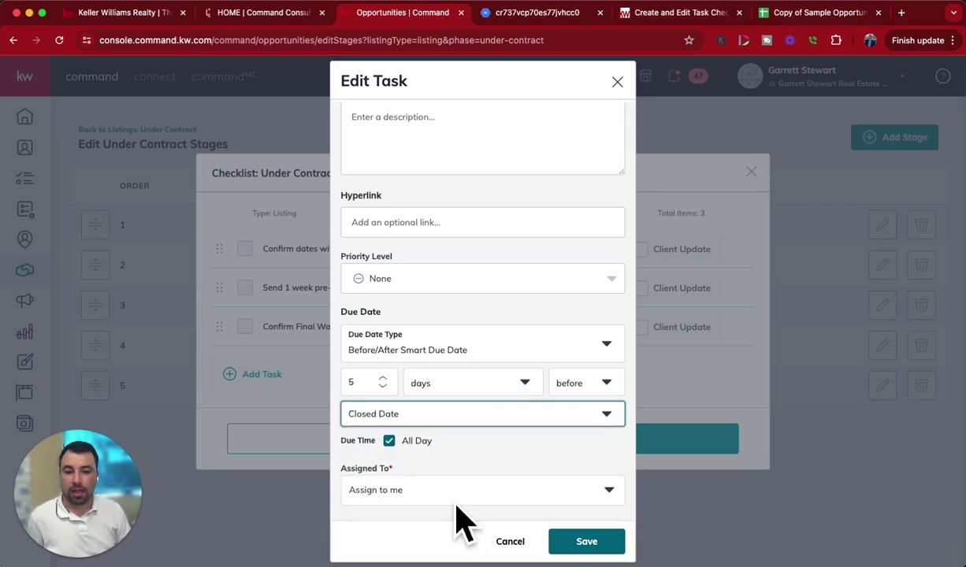
click(579, 542)
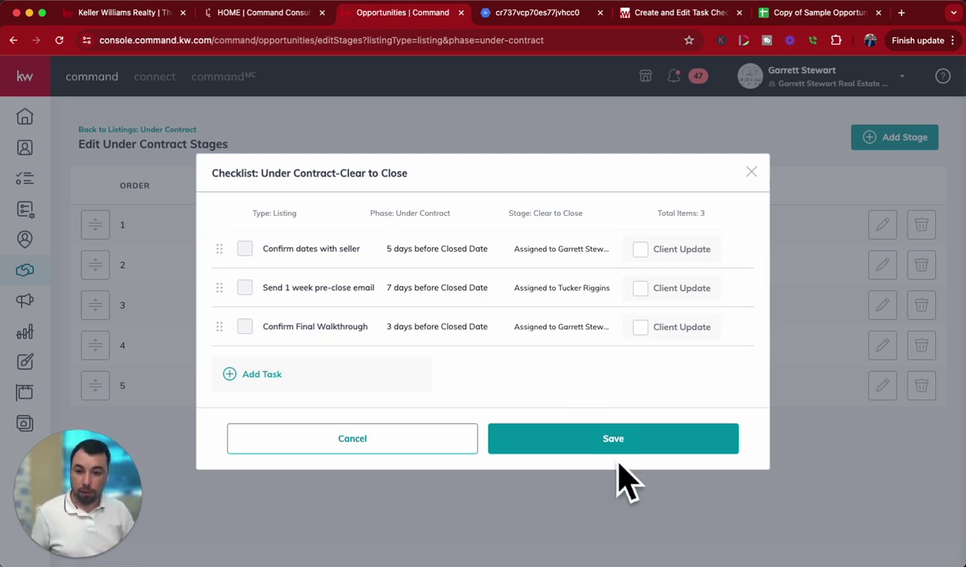
Step: Add a new task to the Clear to Close checklist
click(285, 388)
scroll(432, 315, down, 3)
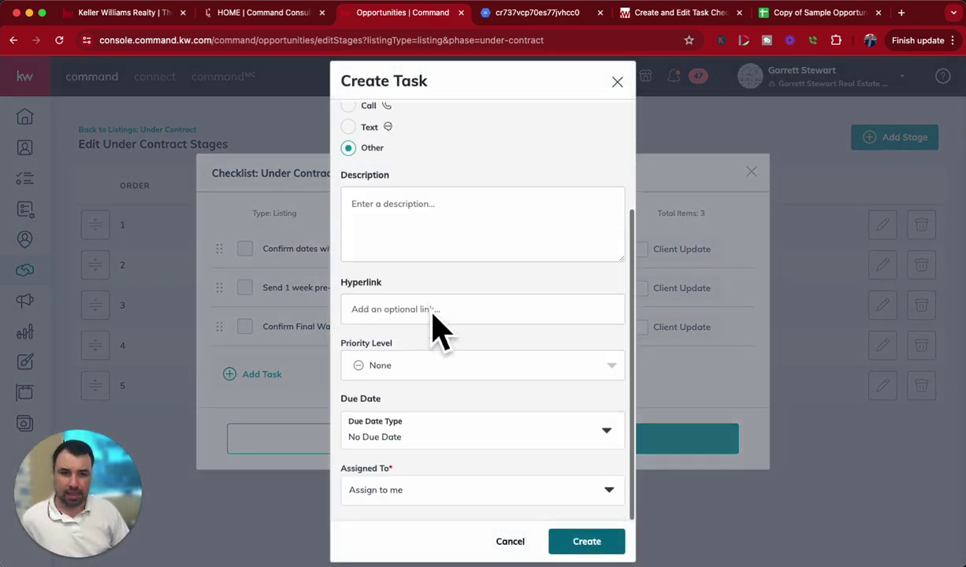
scroll(432, 320, up, 3)
scroll(432, 319, down, 3)
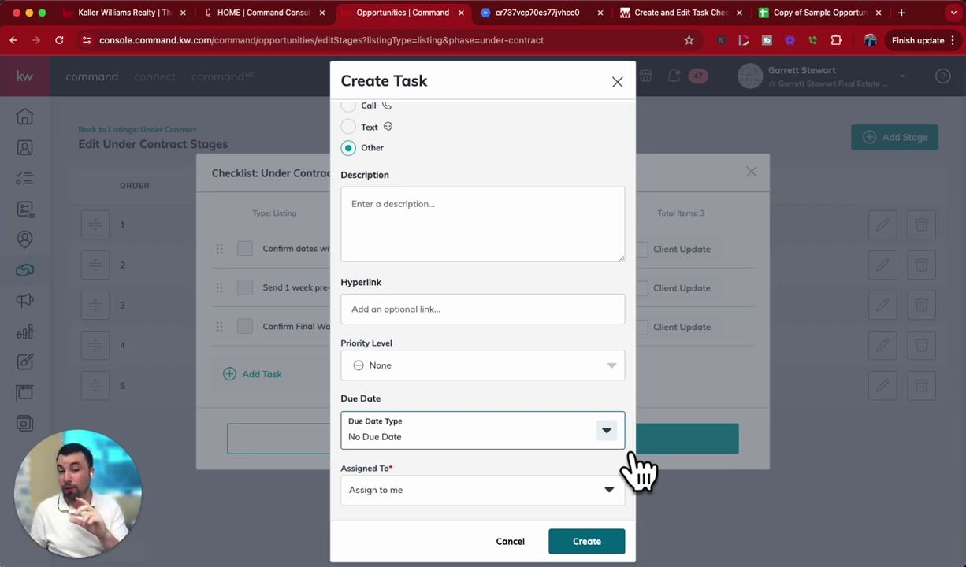
Step: Give the new task a Before/After Smart Due Date of 2 weekdays, then return to the sample checklists spreadsheet
click(557, 429)
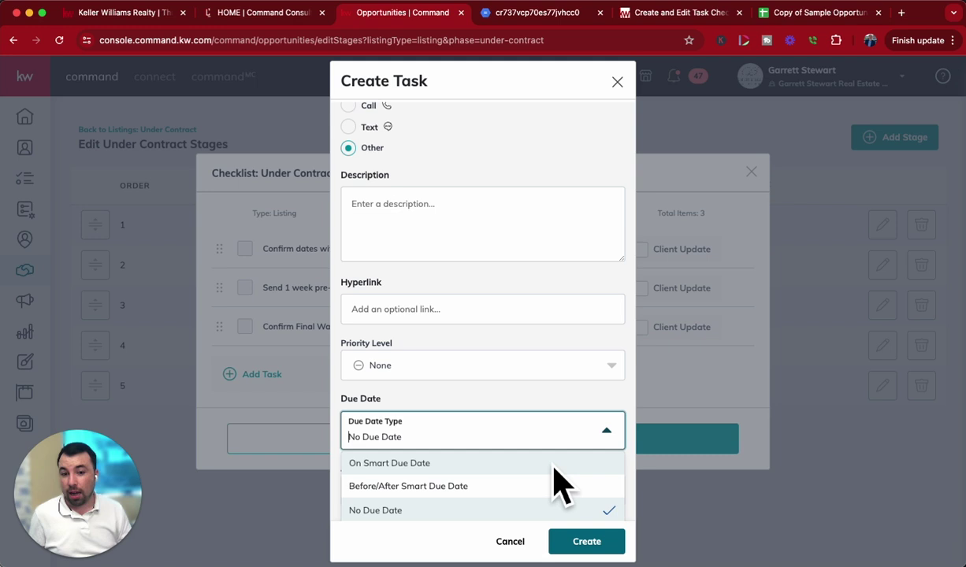
click(502, 485)
click(504, 471)
scroll(567, 457, down, 3)
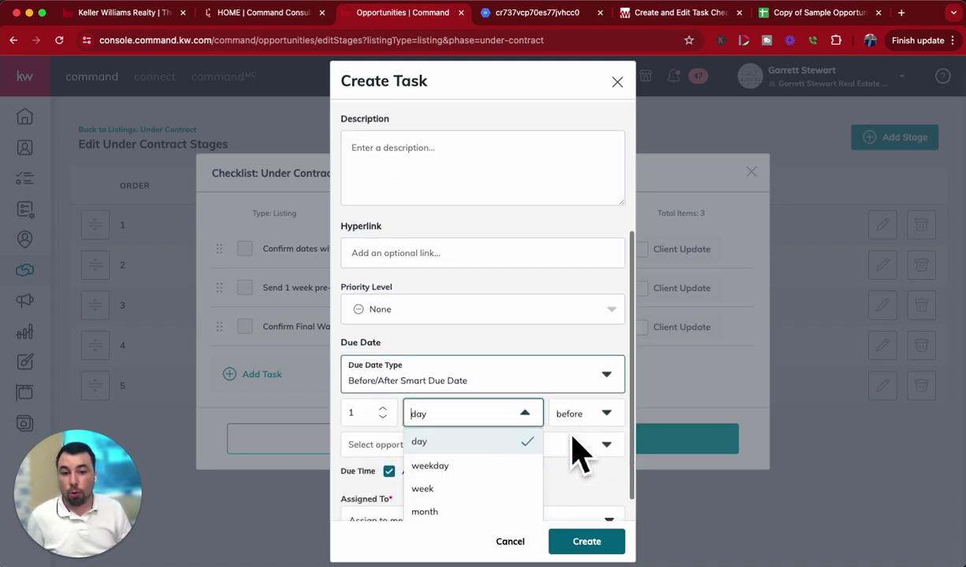
click(492, 435)
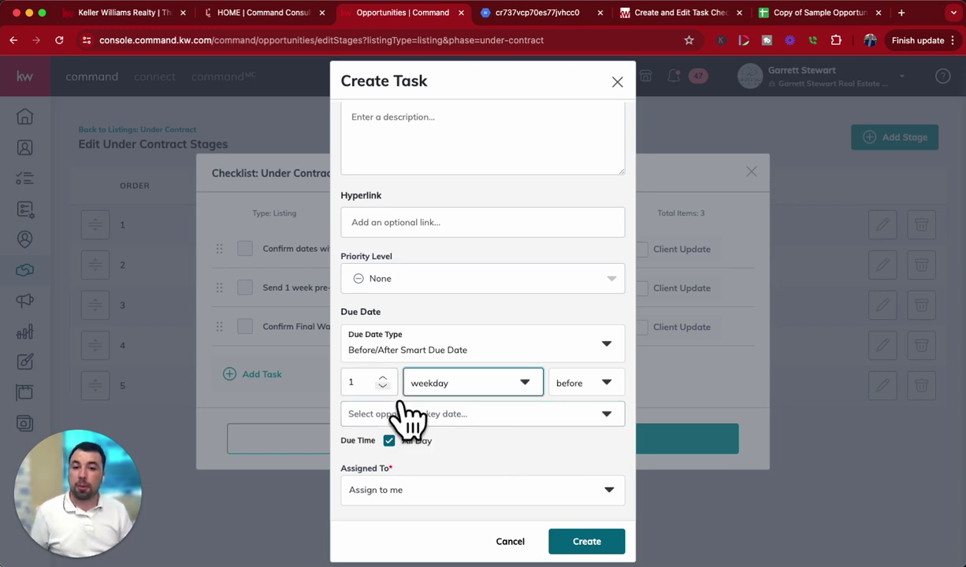
key(shift+Tab)
text(2)
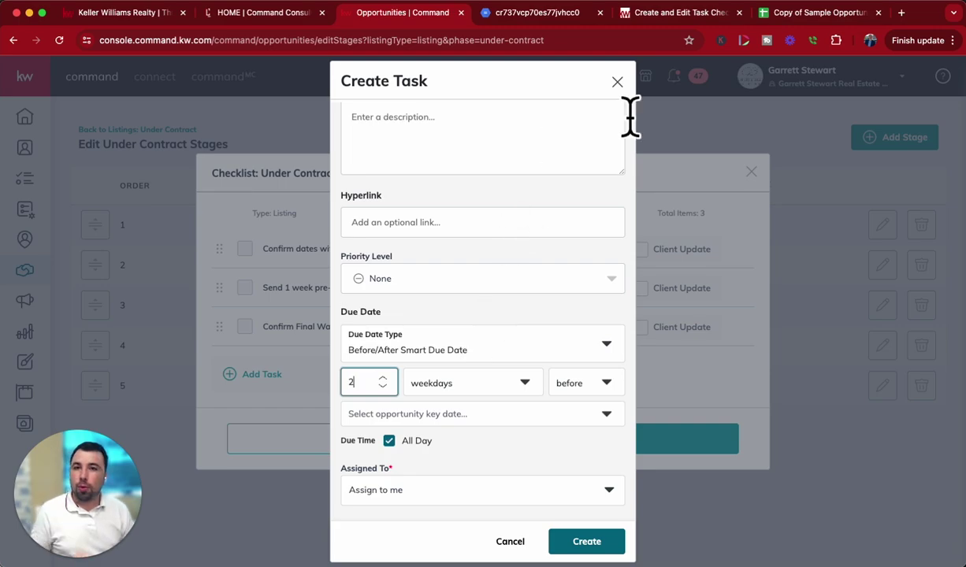
click(821, 15)
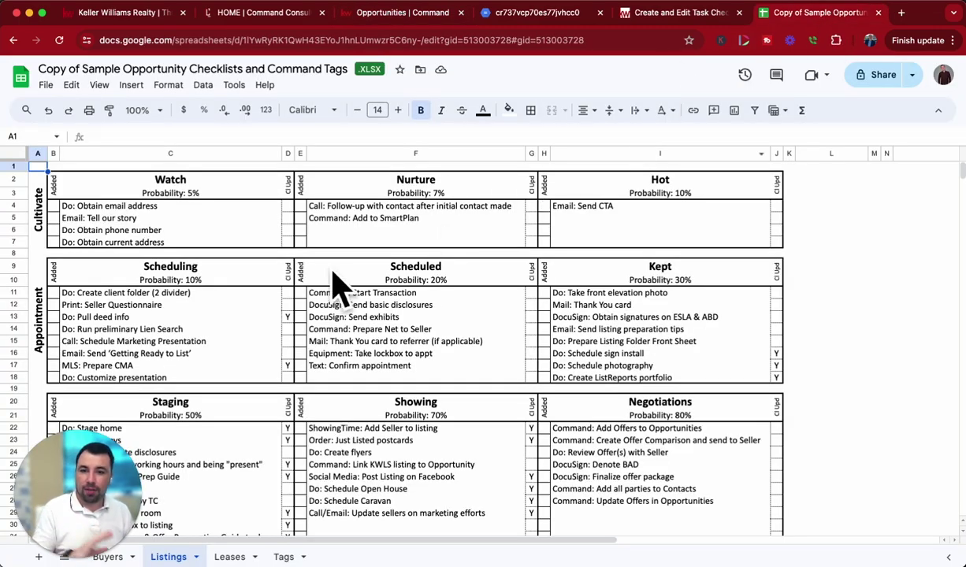
Step: Look through the Listings checklists sheet, then go back to the Command Consult homepage
scroll(335, 291, down, 5)
scroll(334, 394, down, 1)
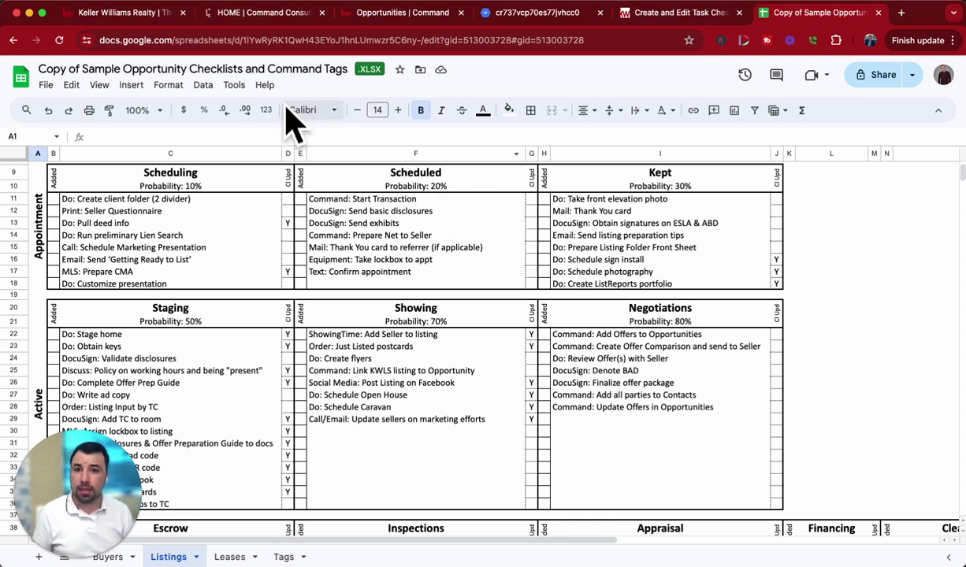
click(263, 18)
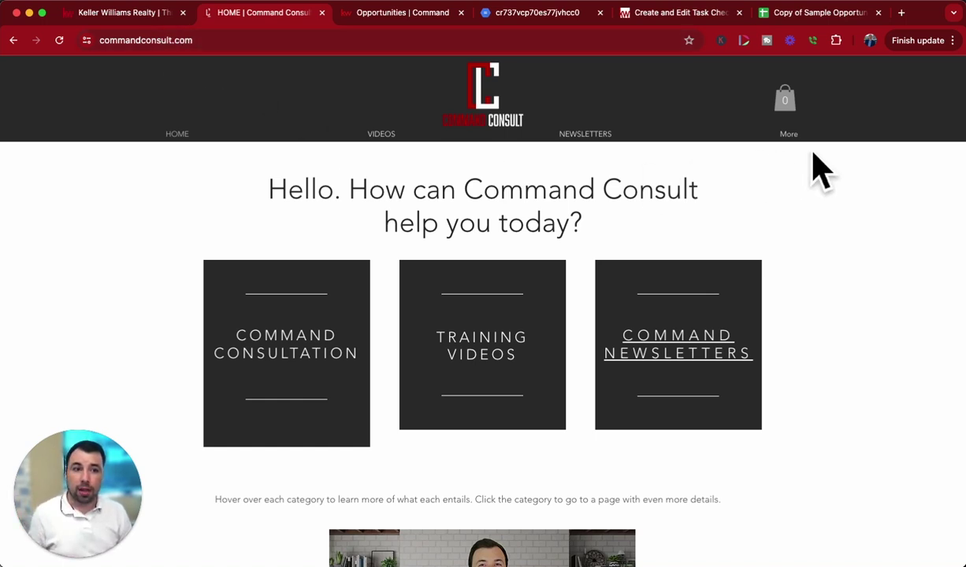
Step: Go to the Command Consult Contact page from the site's More menu
mouse_move(796, 142)
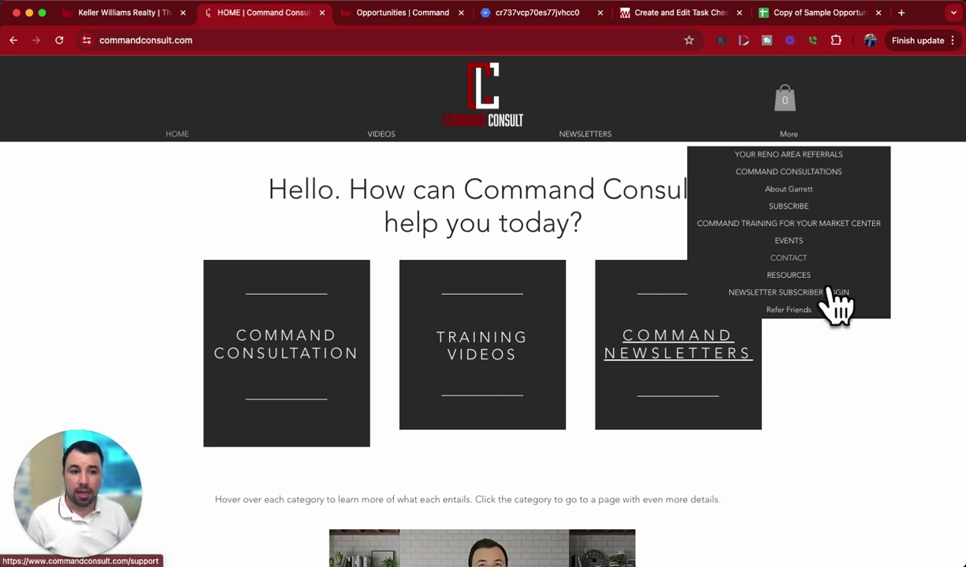
click(835, 277)
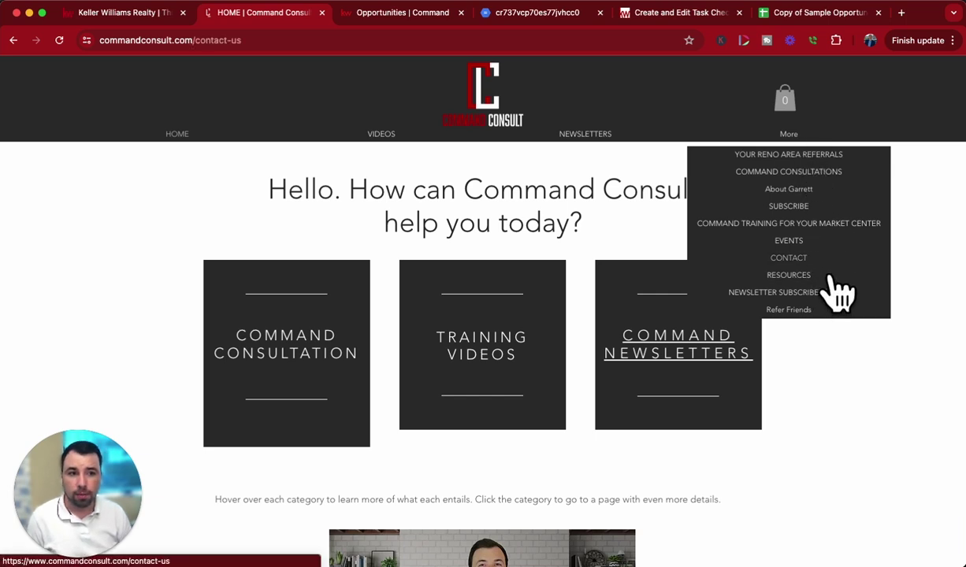